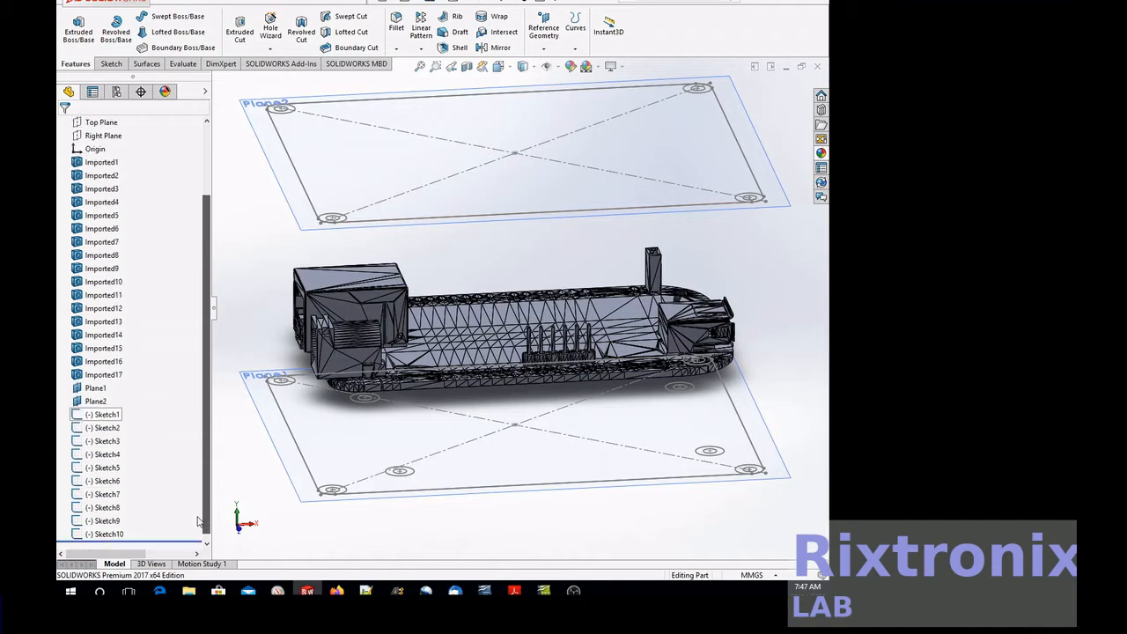
# - Start an extruded boss from the four standoff circles in Sketch7, with merging of the result turned off
pyautogui.click(106, 508)
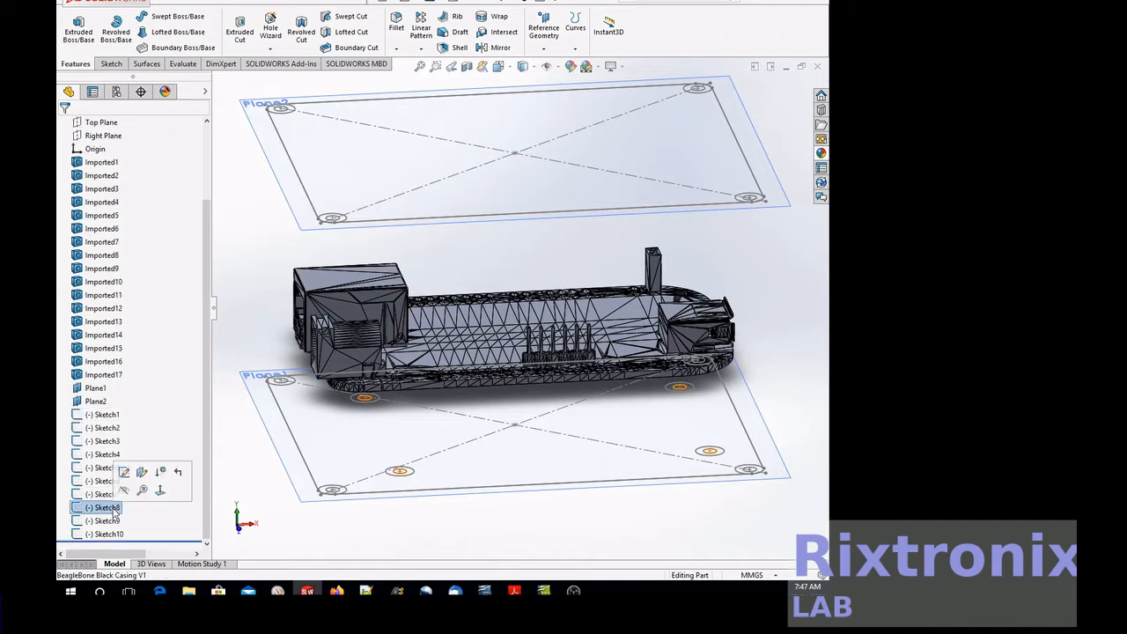
pyautogui.click(106, 494)
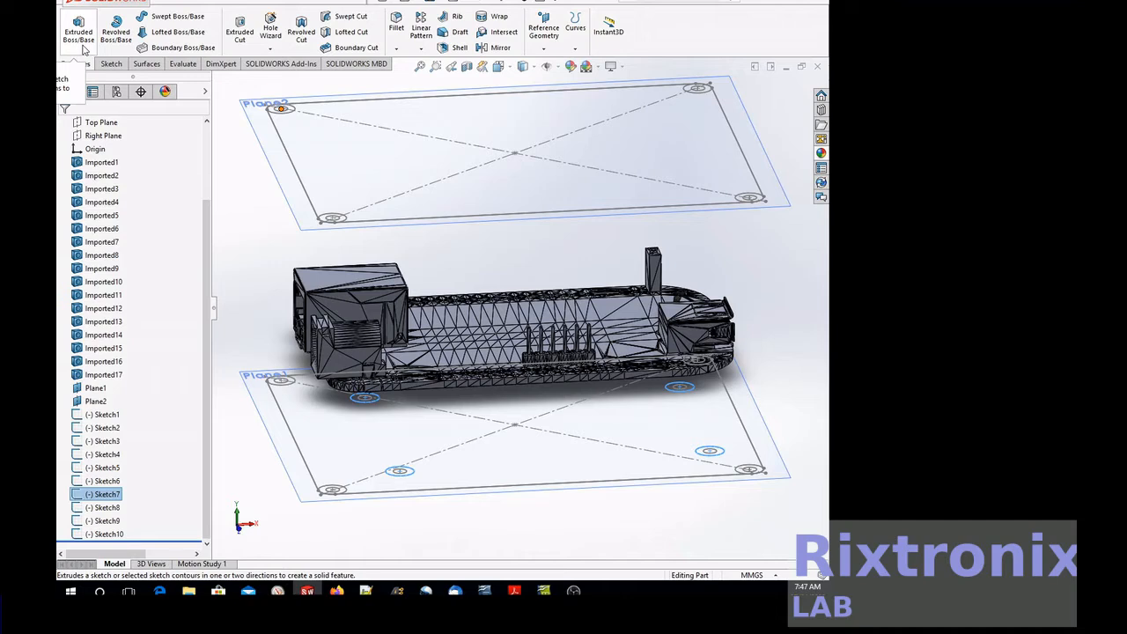
pyautogui.click(81, 44)
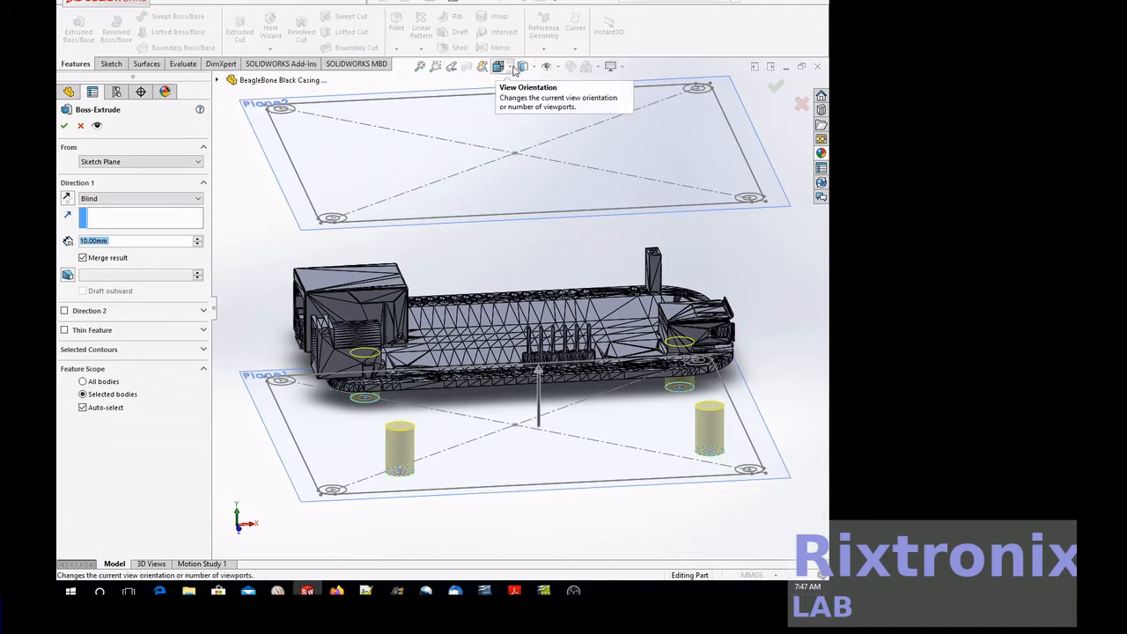
pyautogui.rightClick(793, 174)
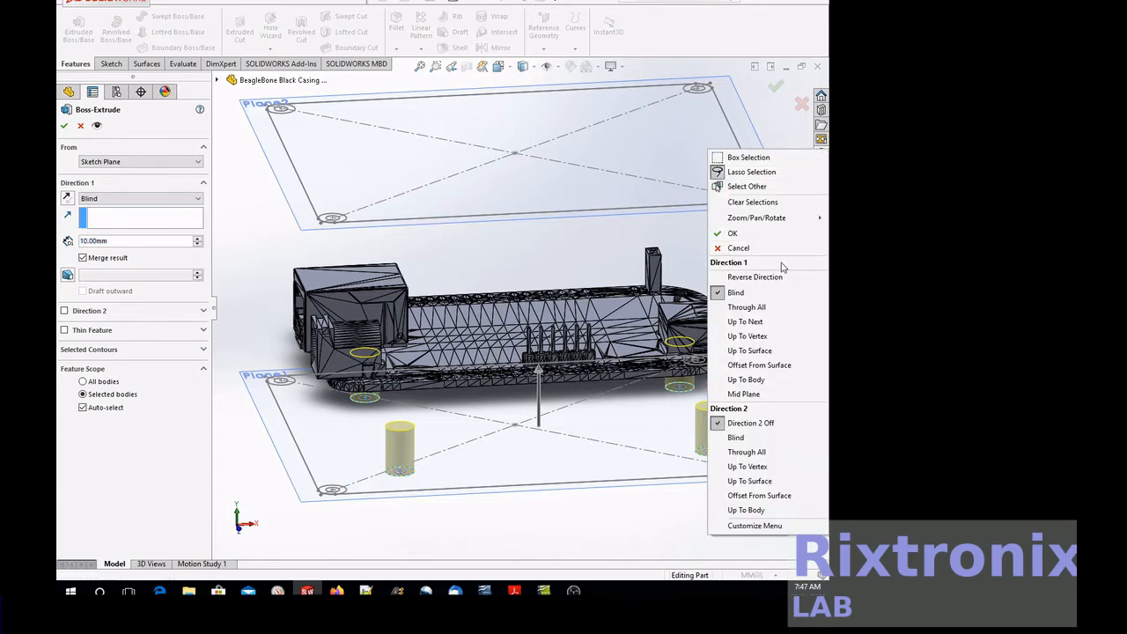
pyautogui.click(687, 276)
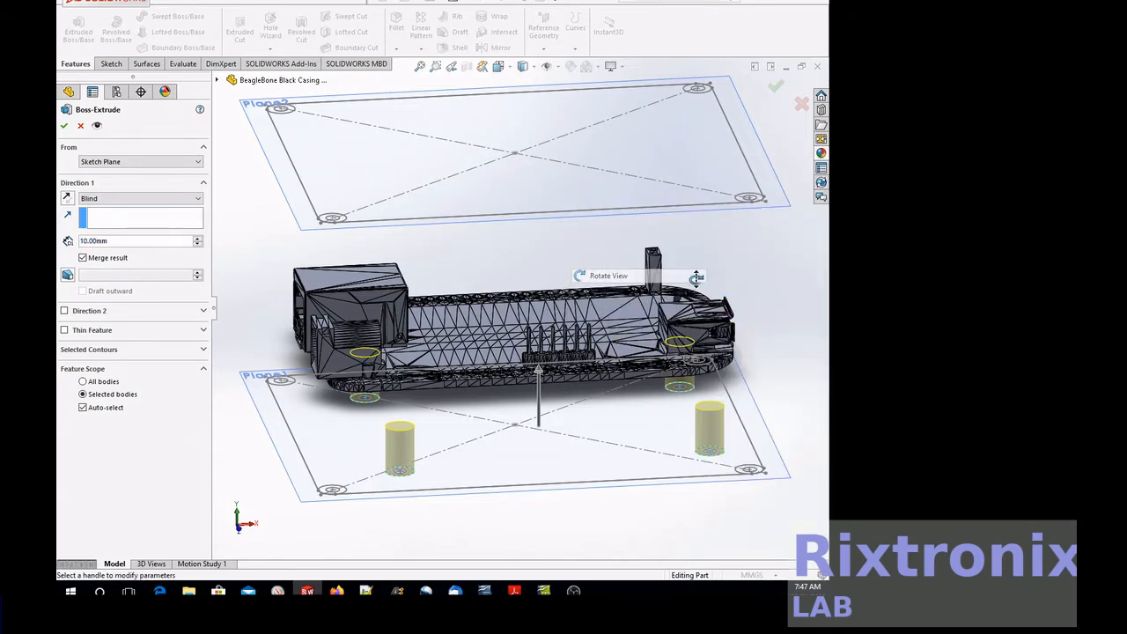
pyautogui.moveTo(782, 374)
pyautogui.mouseDown()
pyautogui.moveTo(760, 328)
pyautogui.moveTo(775, 323)
pyautogui.moveTo(770, 334)
pyautogui.mouseUp()
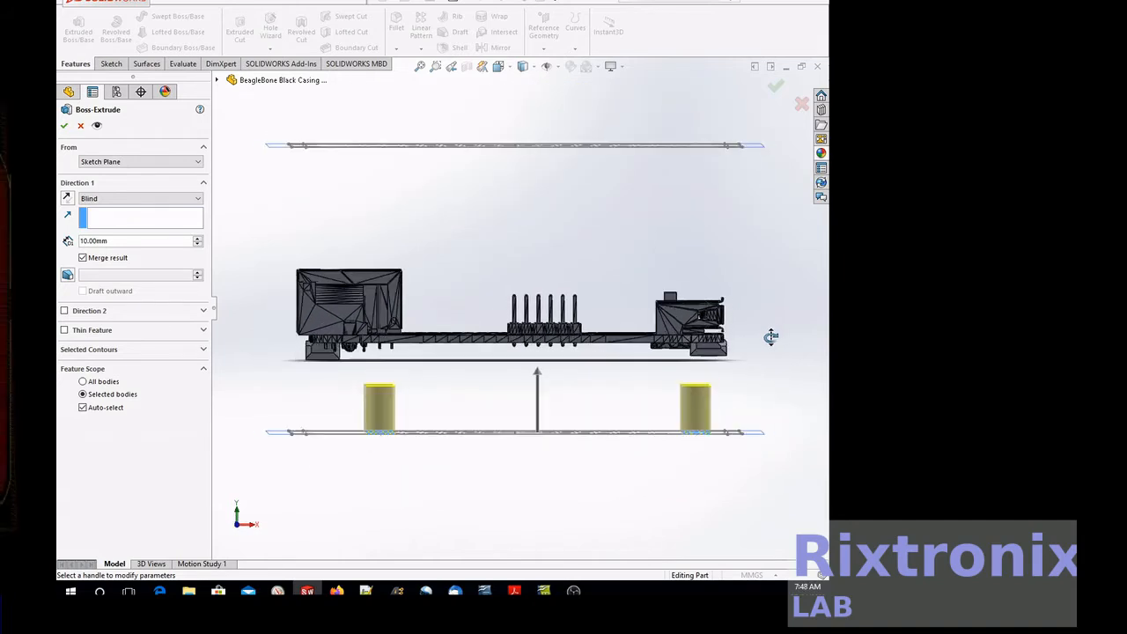
pyautogui.click(498, 67)
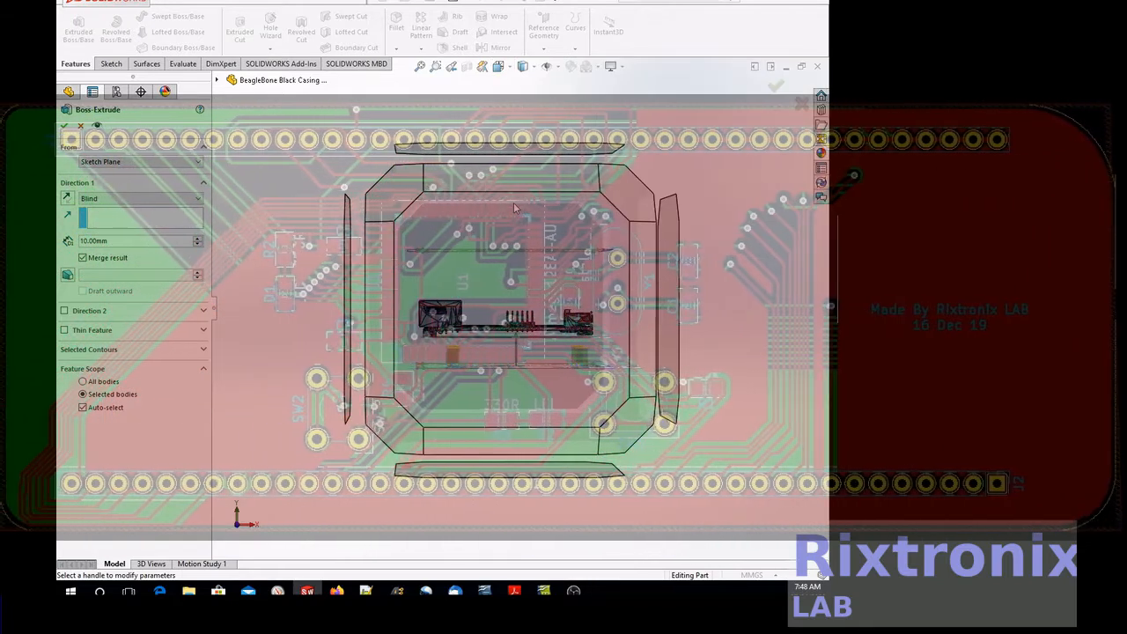
pyautogui.hotkey('ctrl', '1')
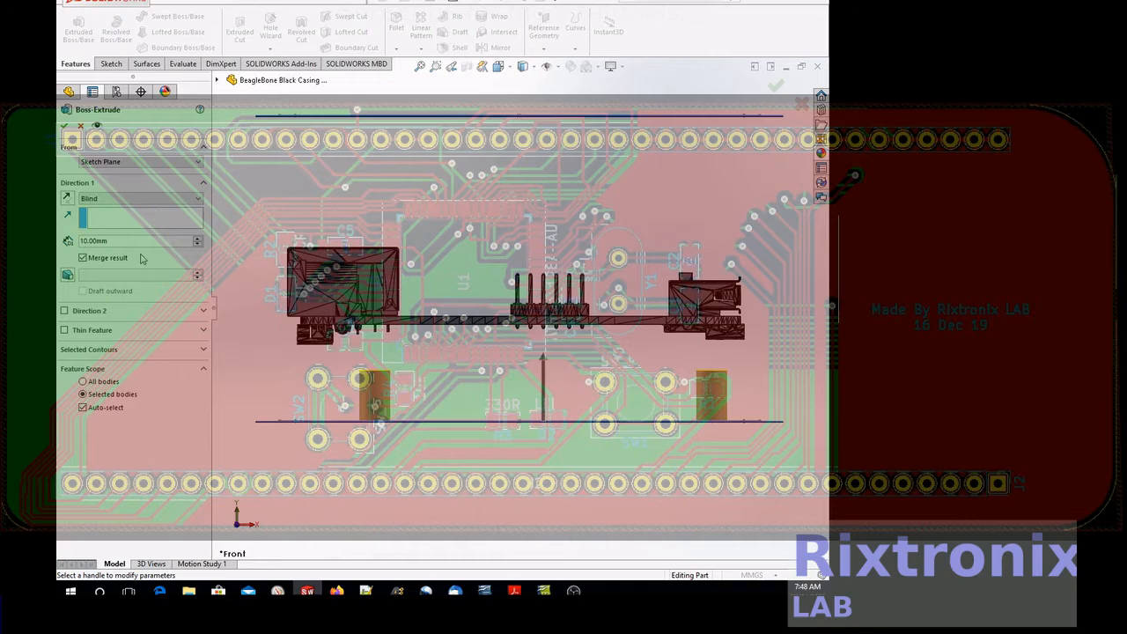
pyautogui.click(83, 260)
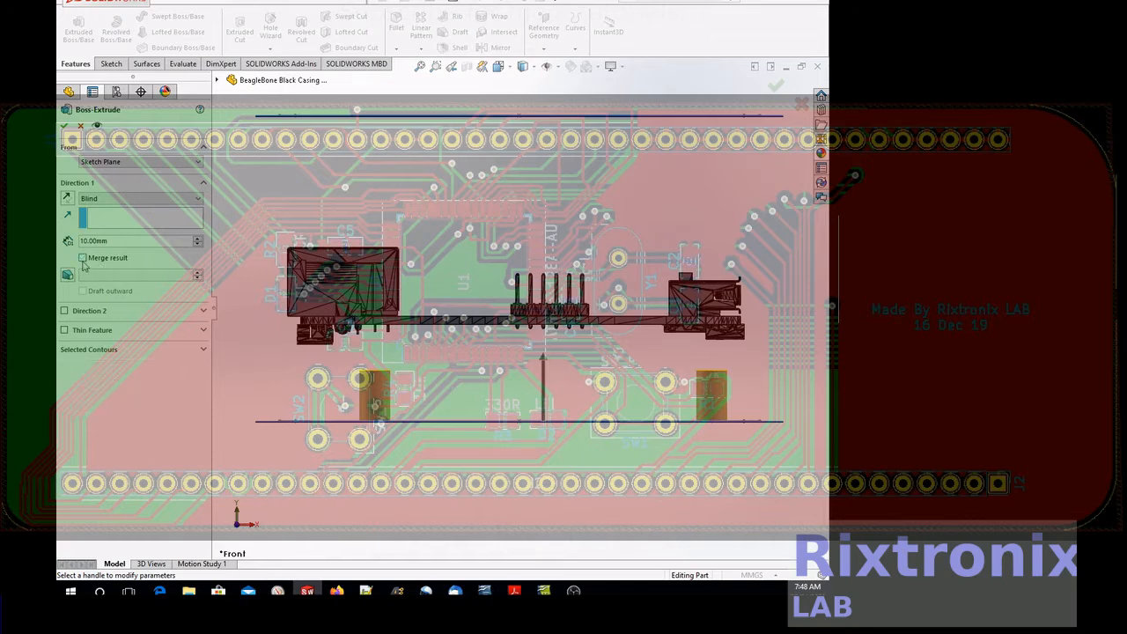
# - Set the standoff extrusion depth to 15 mm
pyautogui.click(196, 241)
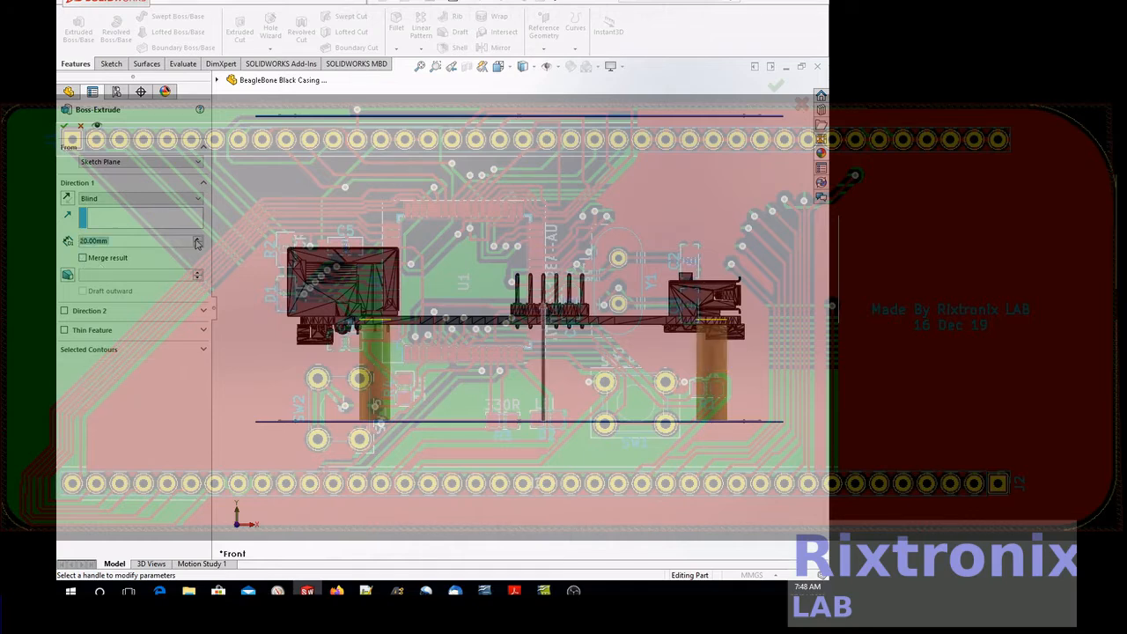
pyautogui.click(88, 241)
pyautogui.doubleClick(106, 239)
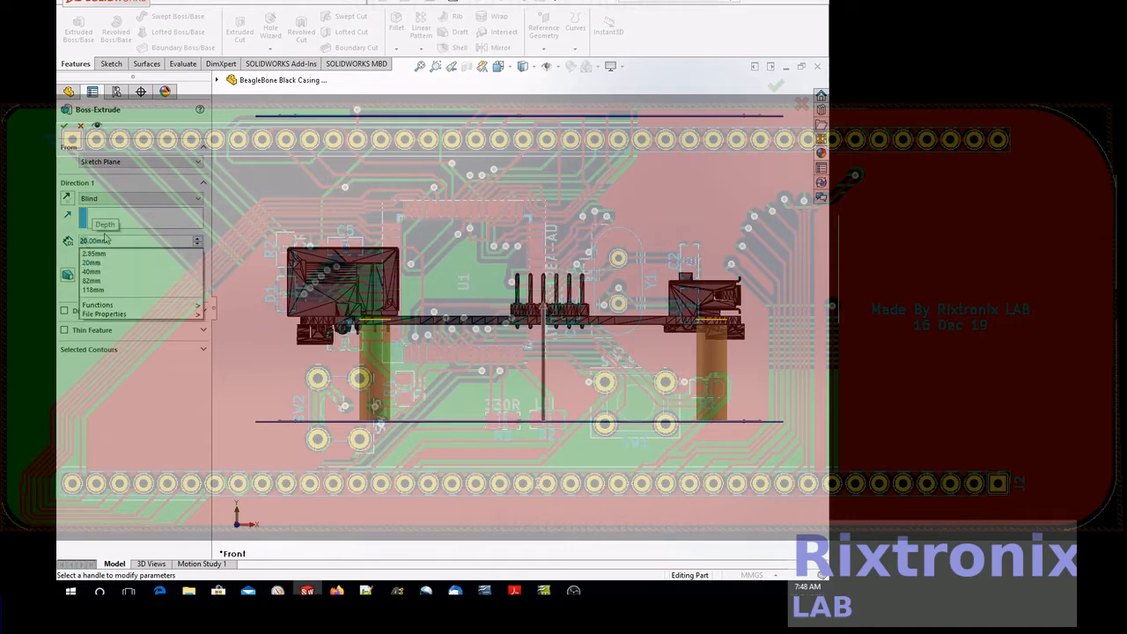
pyautogui.write('15.00mm')
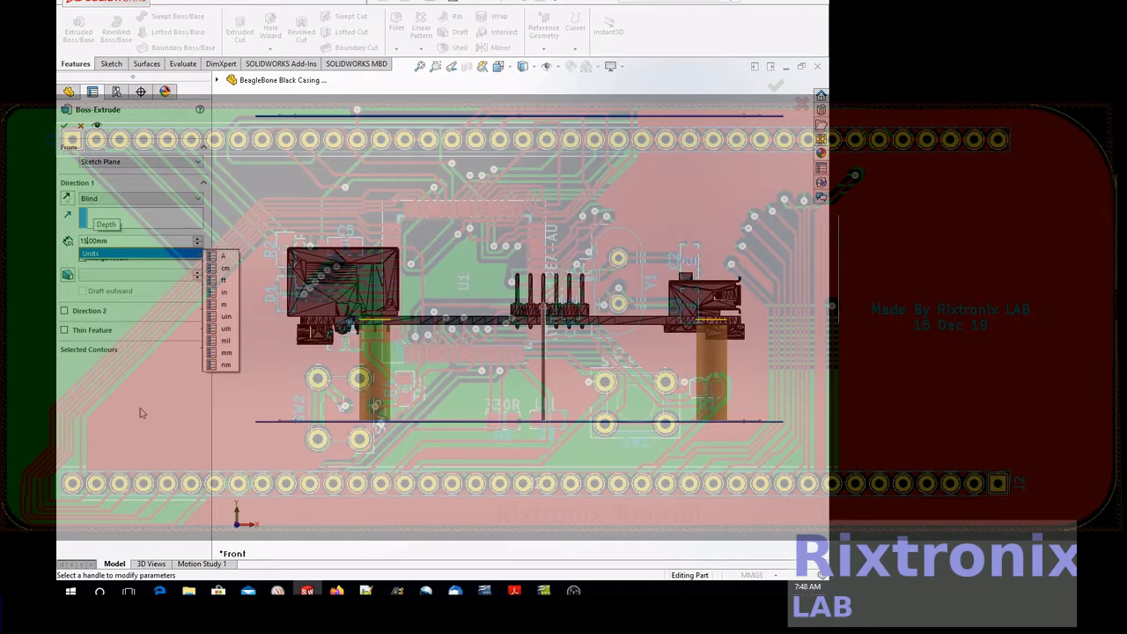
pyautogui.press('Return')
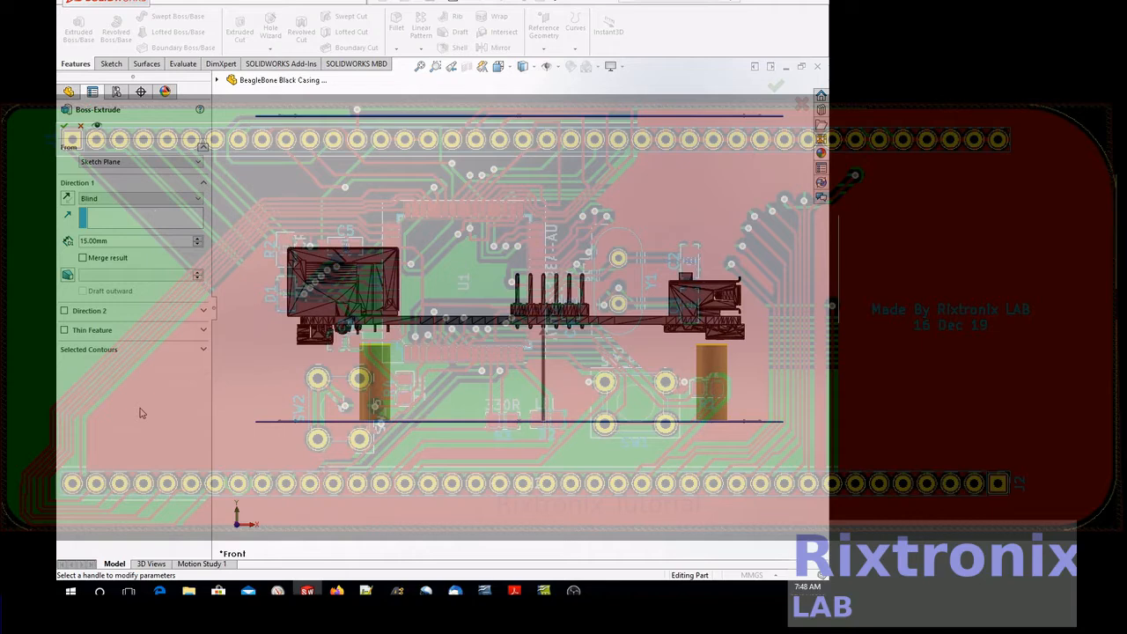
# - Raise the standoff extrusion depth to 18 mm to bring the posts closer to the board
pyautogui.click(85, 240)
pyautogui.press('Right')
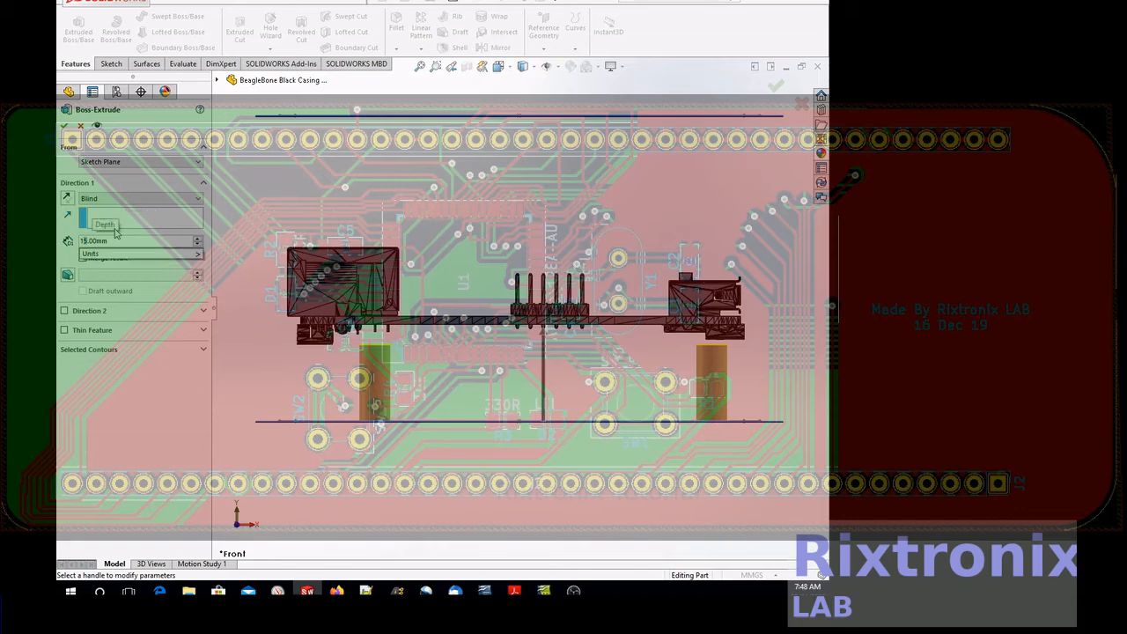
pyautogui.write('8')
pyautogui.click(185, 359)
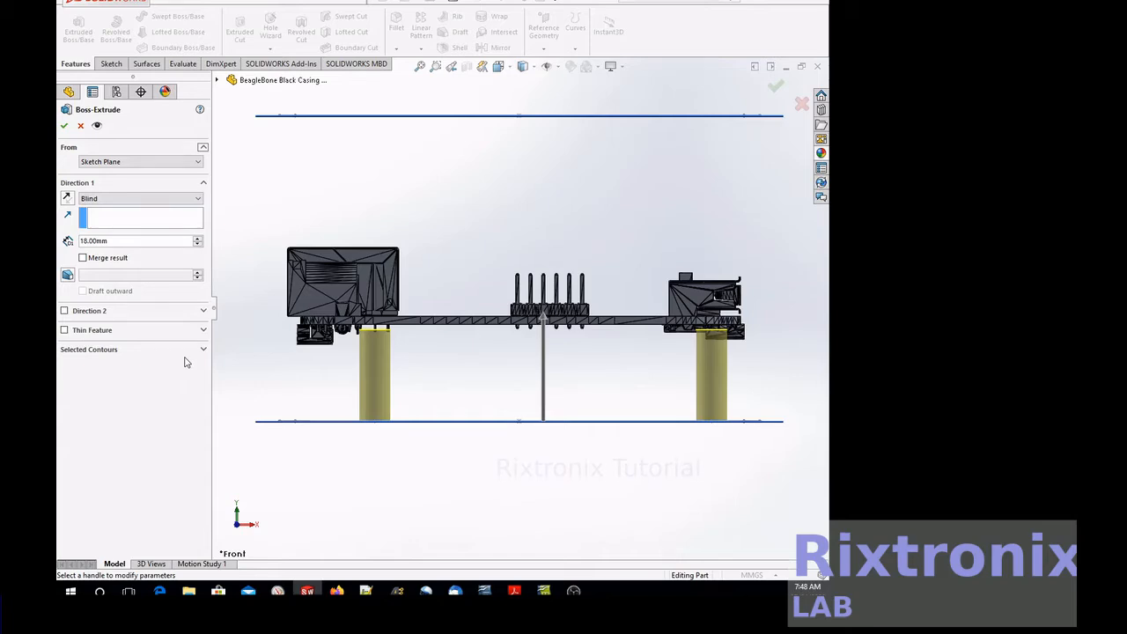
# - Try a standoff extrusion depth of 19 mm
pyautogui.click(86, 240)
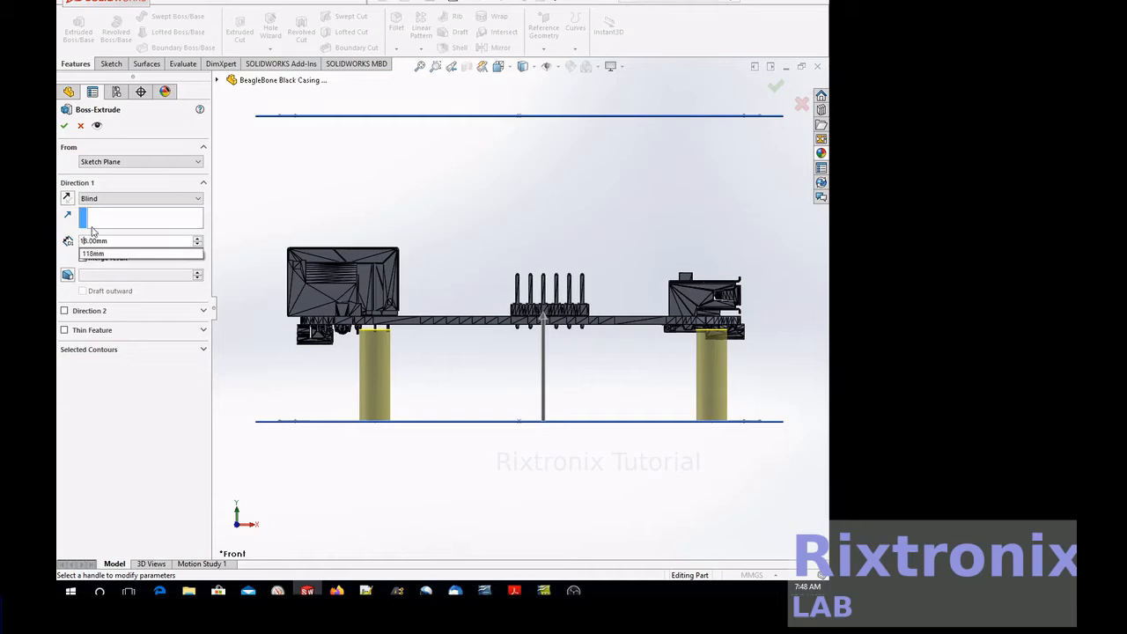
pyautogui.press('Delete')
pyautogui.write('9')
pyautogui.click(142, 381)
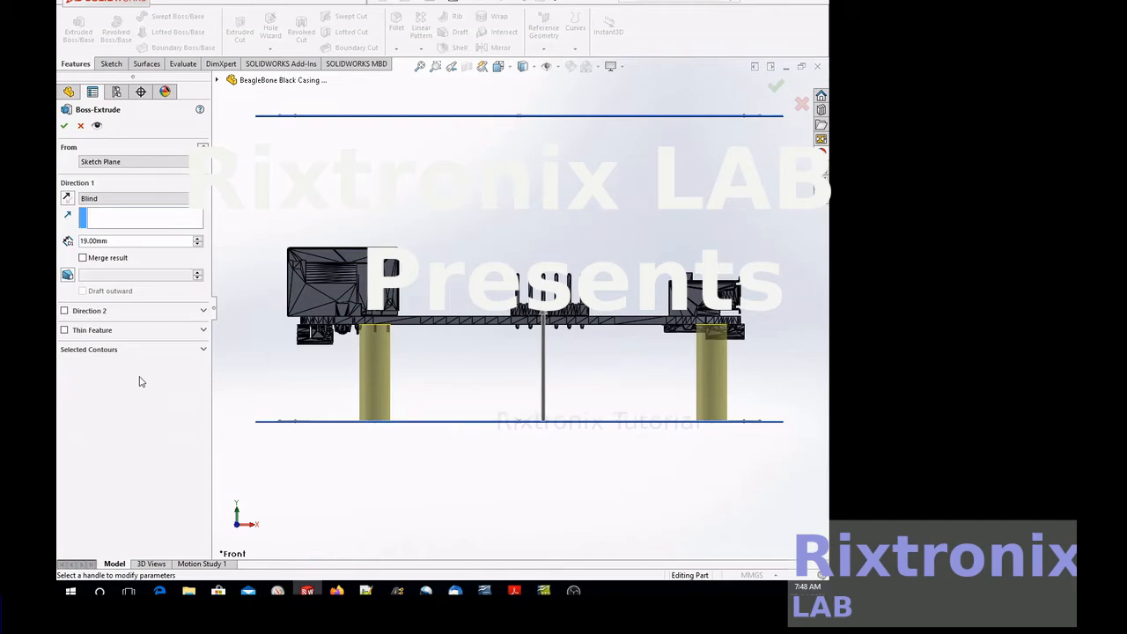
# - Check the gap between standoff and board, set the extrusion depth to 18 mm, and complete the extrusion
pyautogui.click(435, 66)
pyautogui.moveTo(322, 302); pyautogui.dragTo(423, 352)
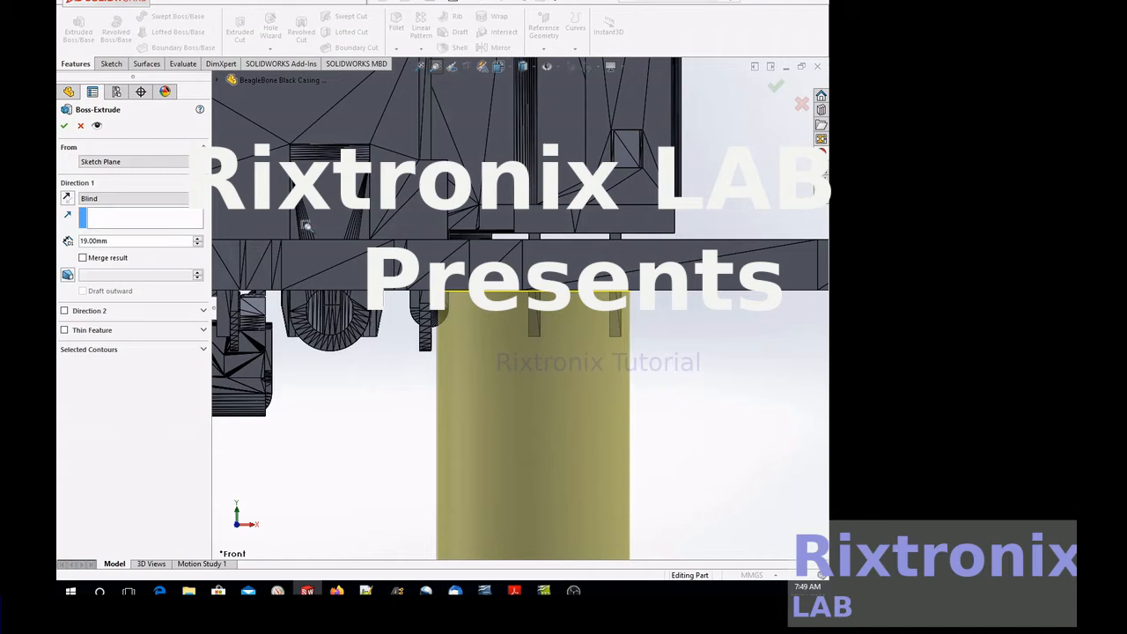
pyautogui.click(82, 241)
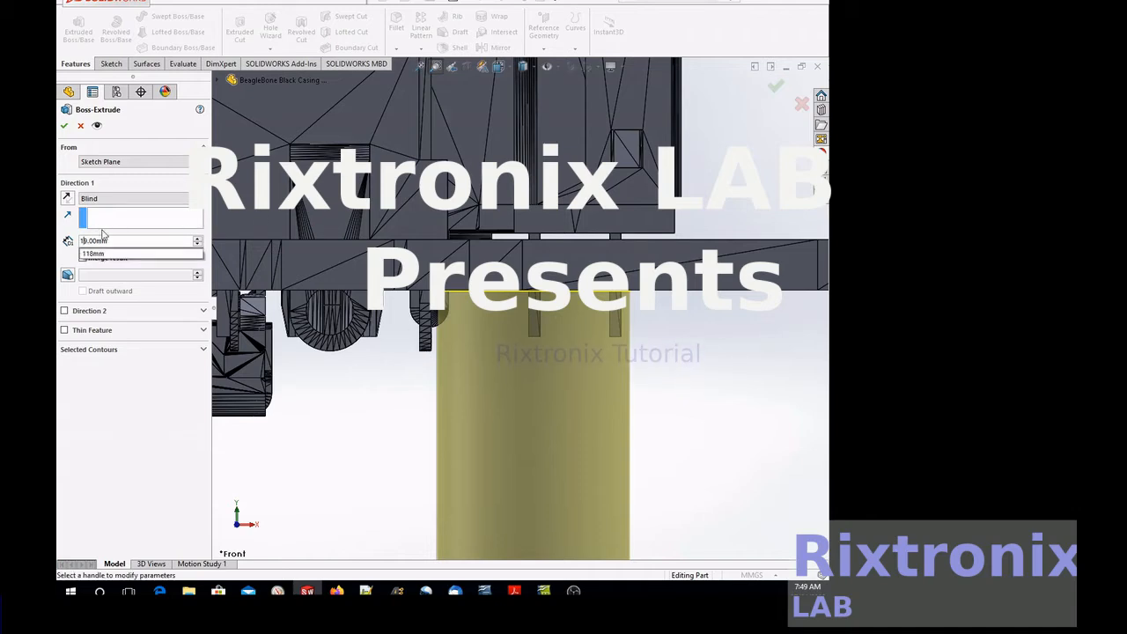
pyautogui.press('Delete')
pyautogui.write('8')
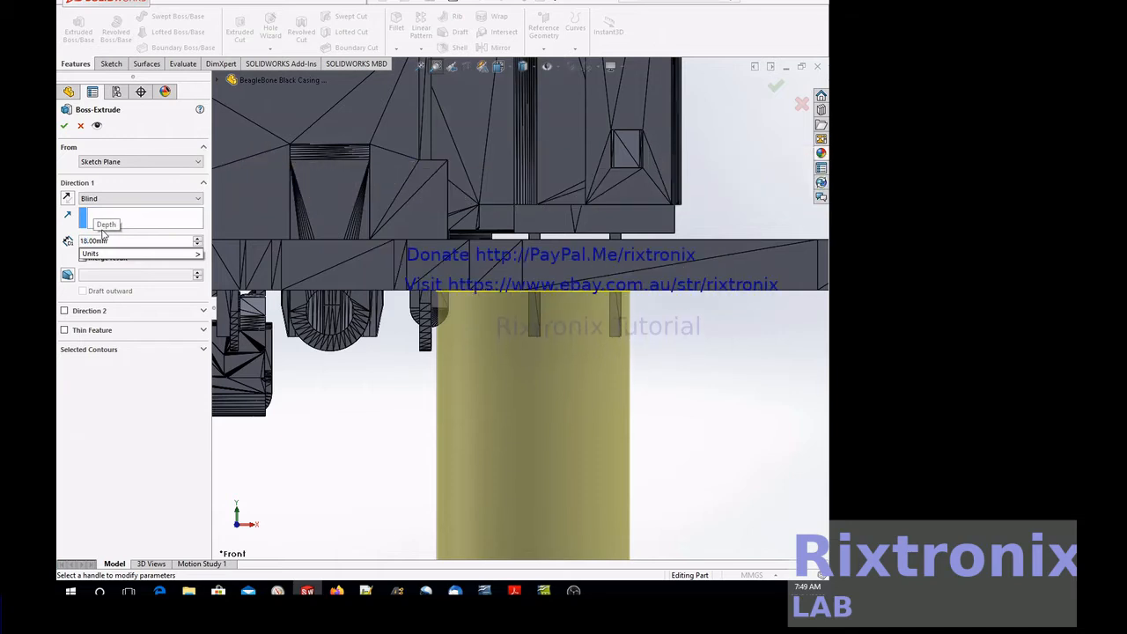
pyautogui.click(138, 405)
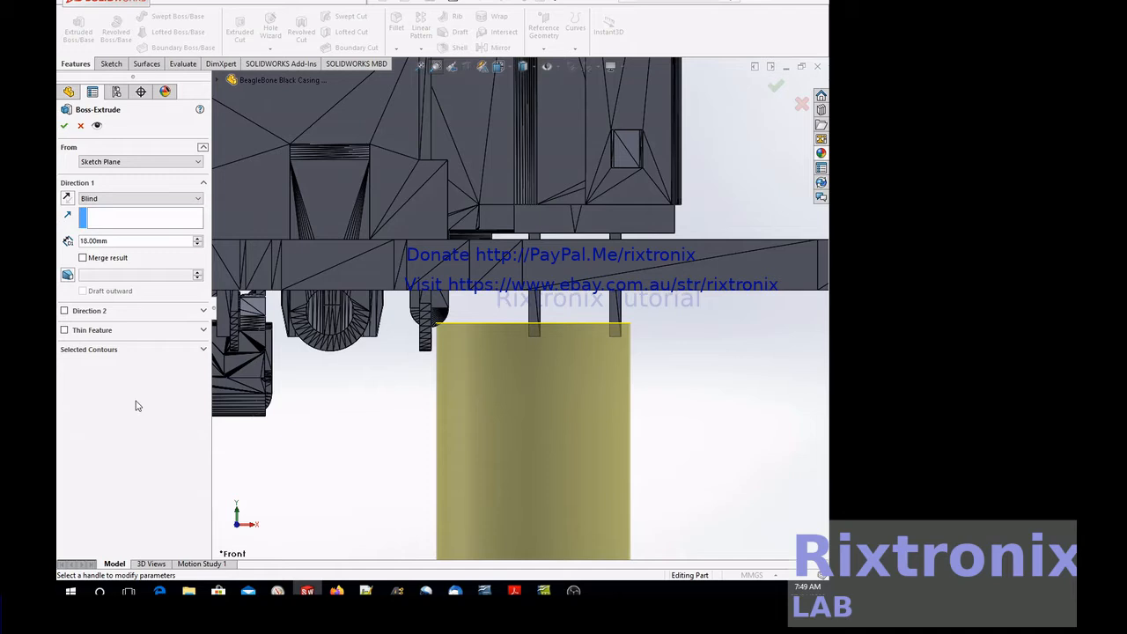
pyautogui.click(69, 129)
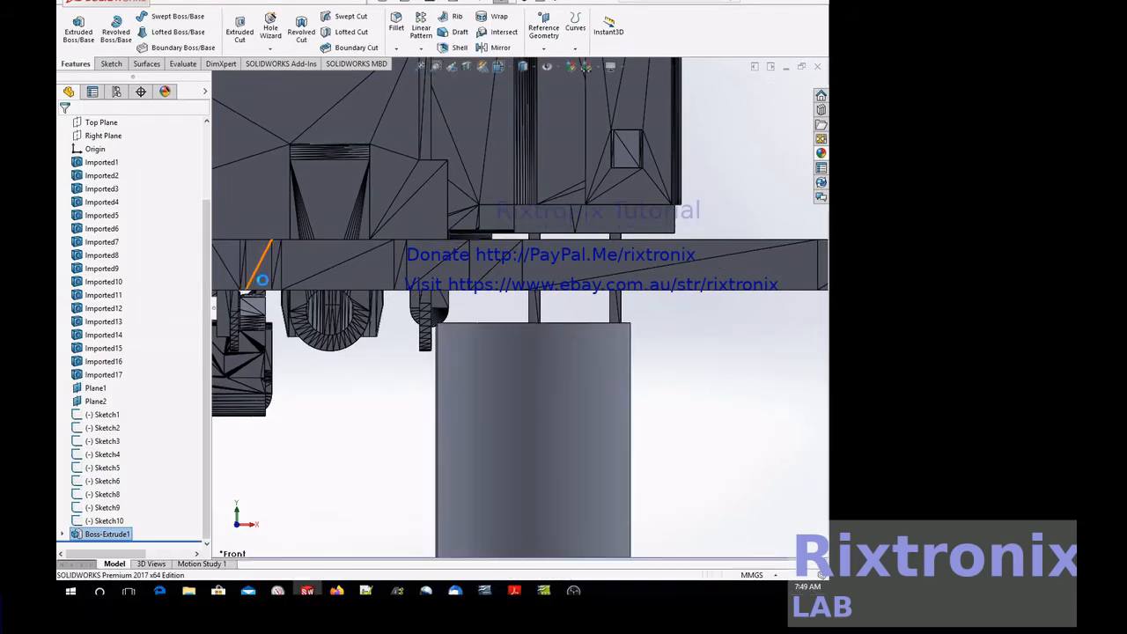
# - Save the part with the whole model in view
pyautogui.click(420, 68)
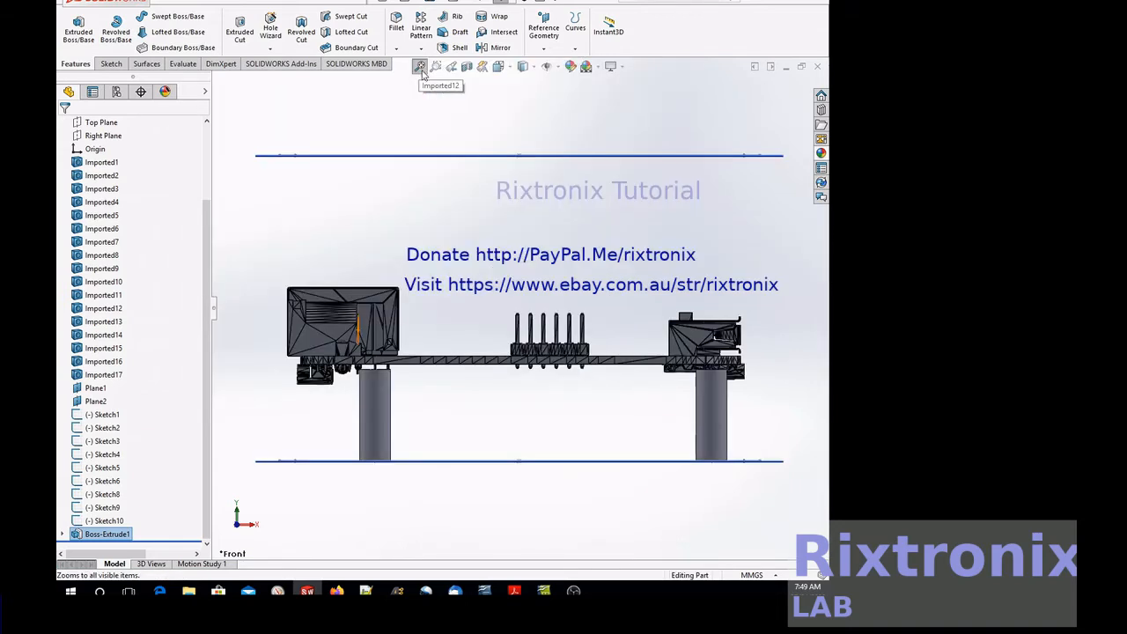
pyautogui.click(176, 2)
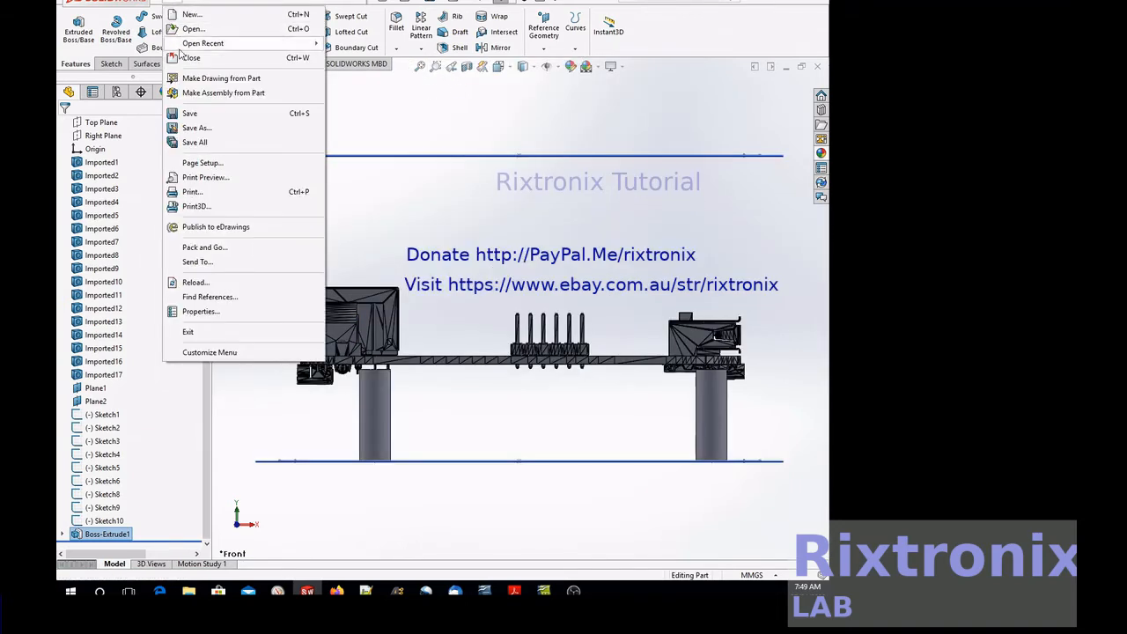
pyautogui.click(187, 112)
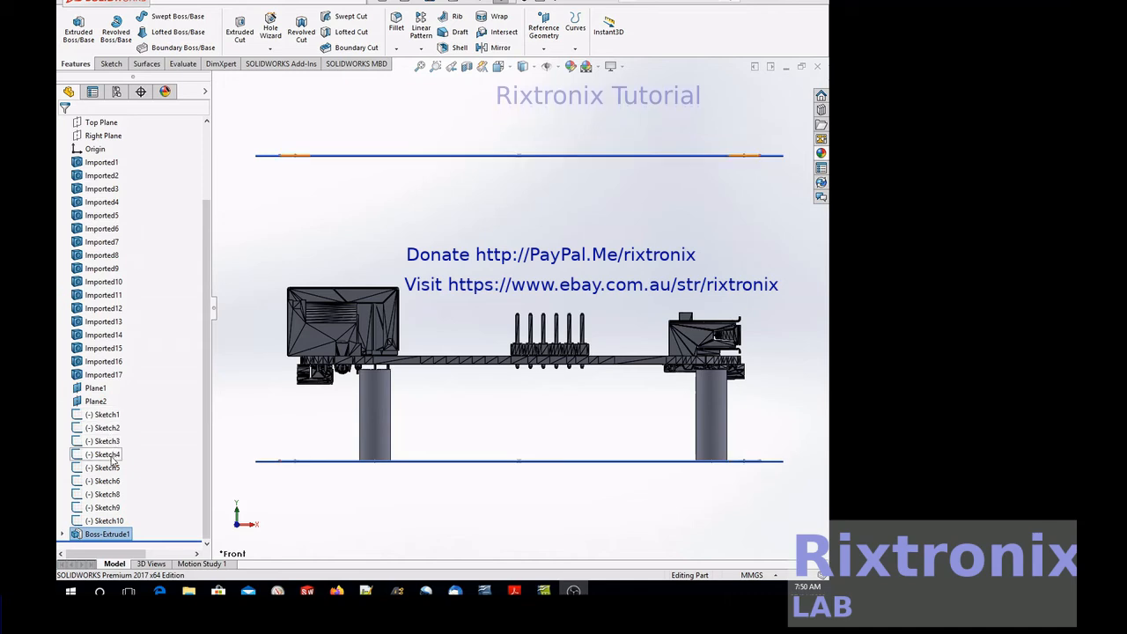
# - Cut the Sketch8 circles 18 mm upward through the four standoffs, reversing the default cut direction
pyautogui.rightClick(455, 111)
pyautogui.moveTo(519, 150)
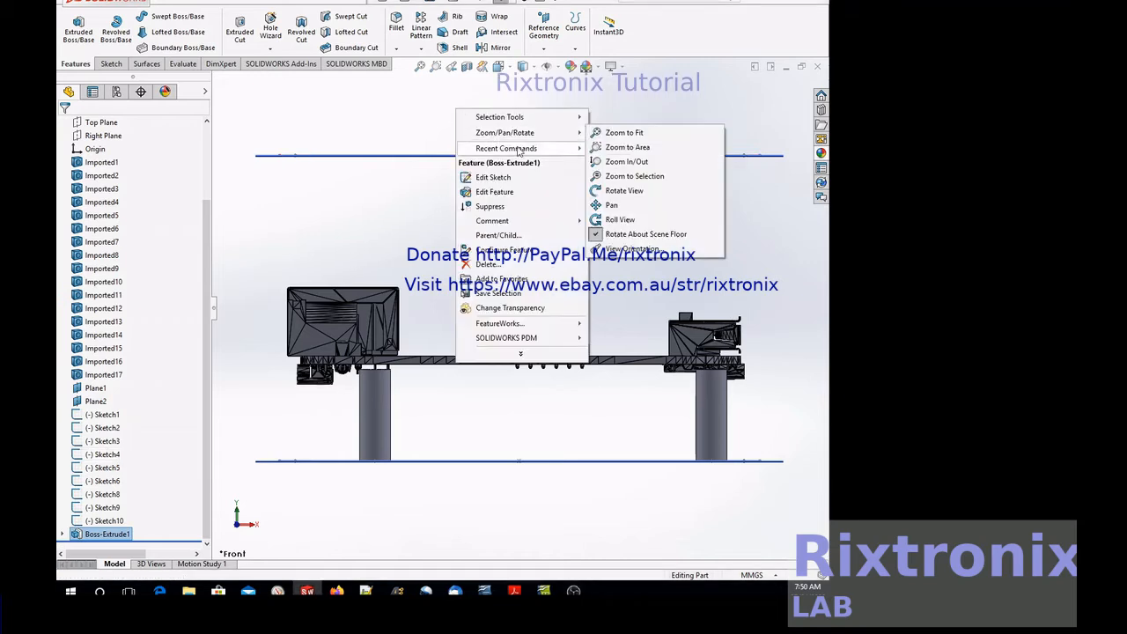
pyautogui.click(624, 191)
pyautogui.moveTo(616, 100)
pyautogui.mouseDown()
pyautogui.moveTo(618, 117)
pyautogui.moveTo(598, 126)
pyautogui.mouseUp()
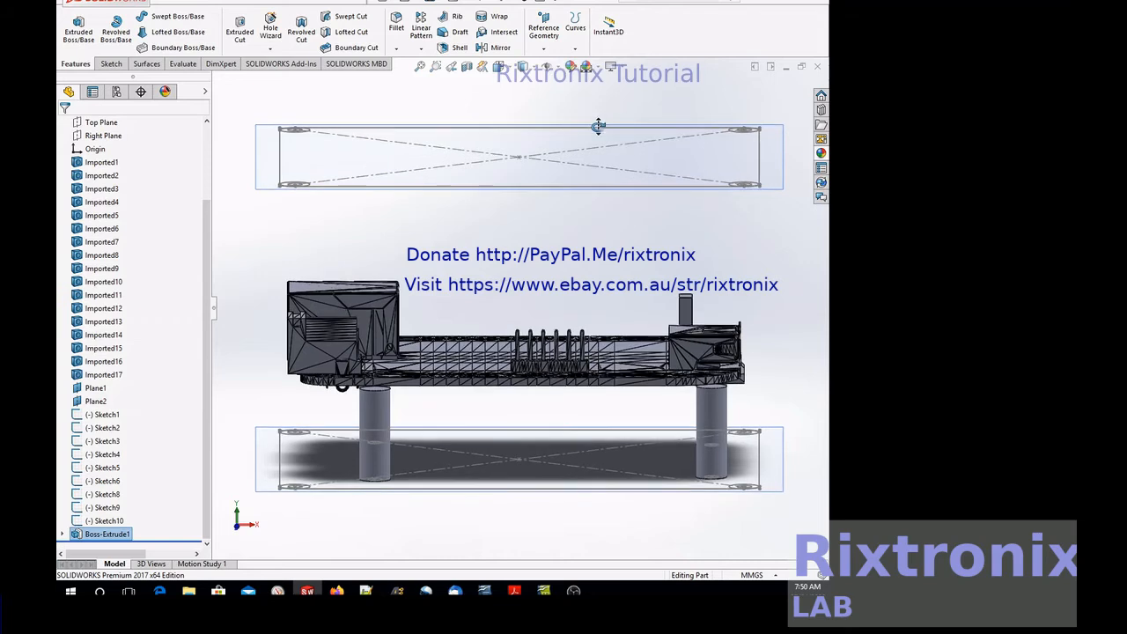
pyautogui.click(107, 495)
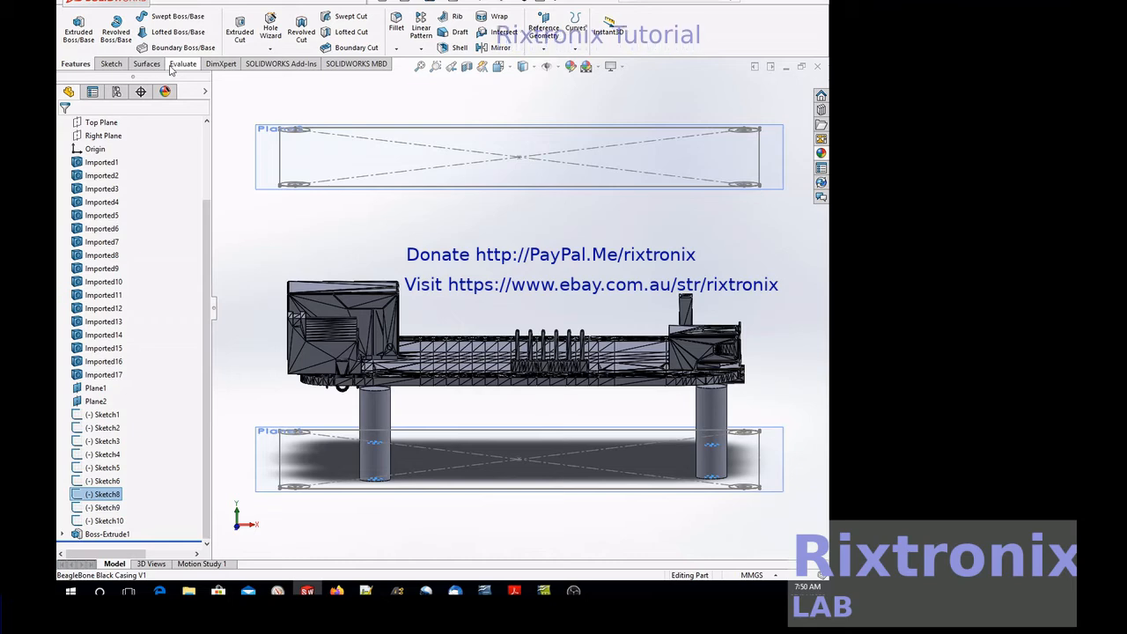
pyautogui.click(239, 28)
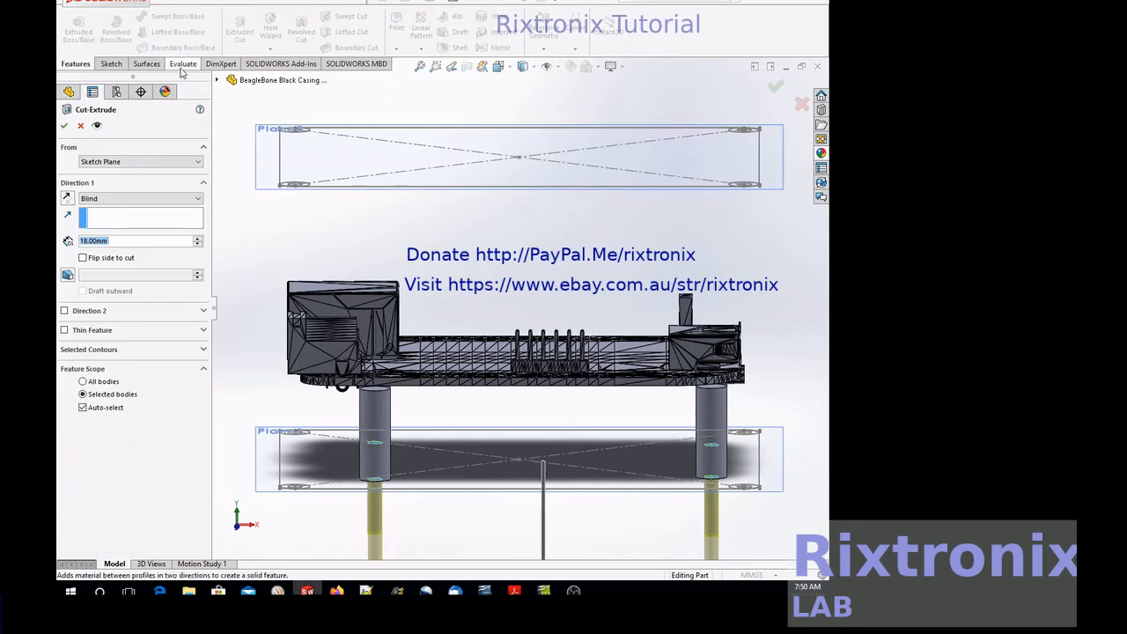
pyautogui.click(67, 198)
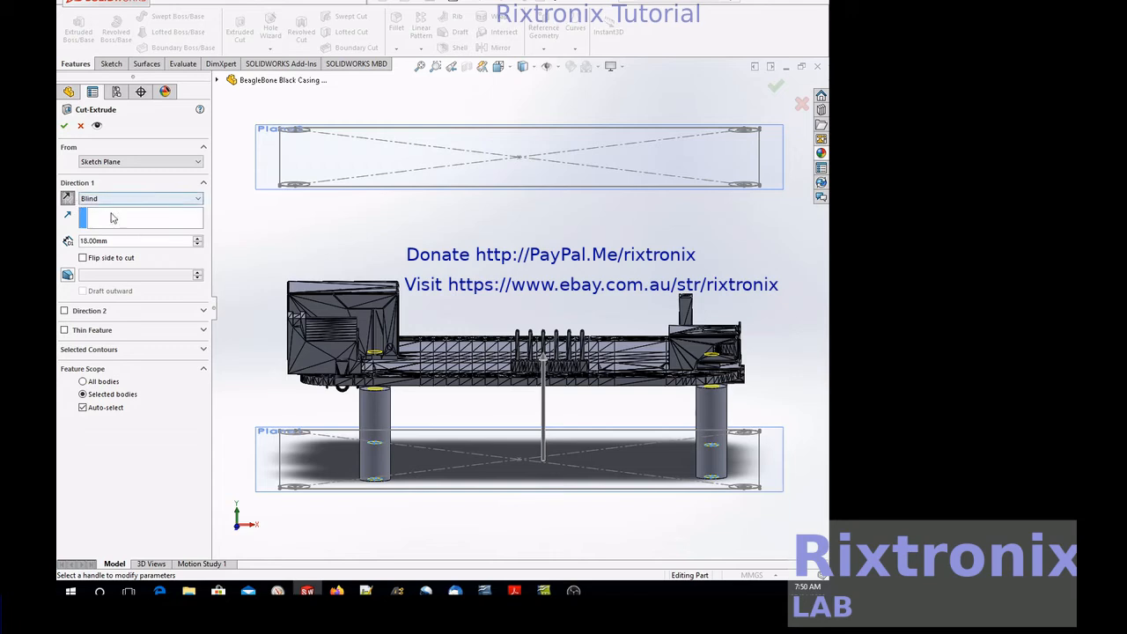
pyautogui.click(66, 126)
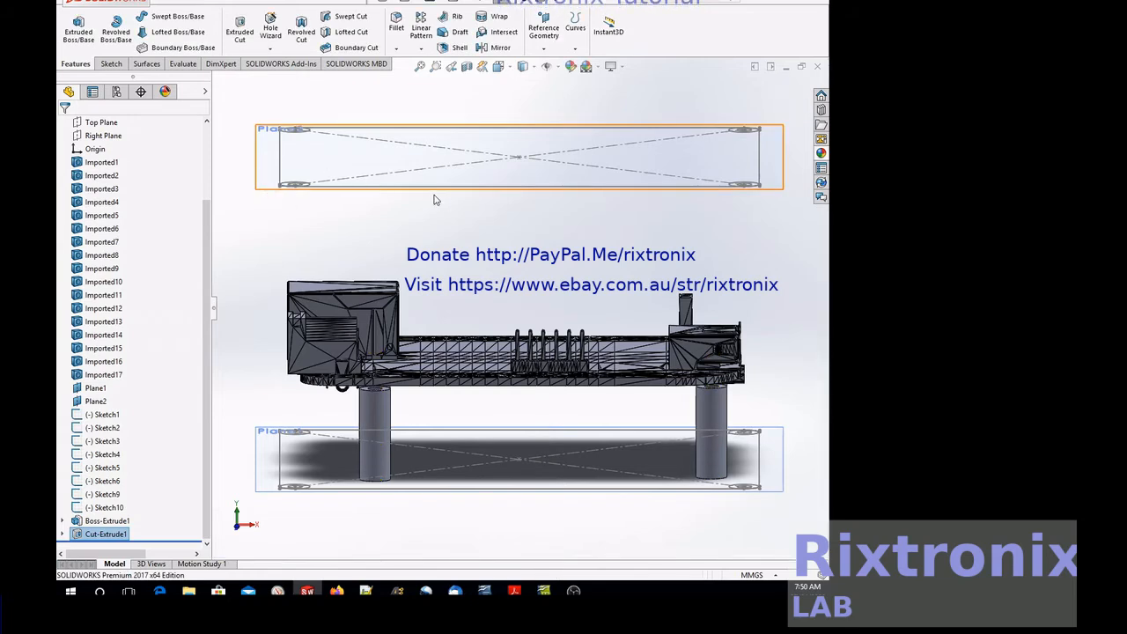
# - Inspect the cut screw hole at the top of one standoff and the clearance to the board's underside
pyautogui.click(436, 68)
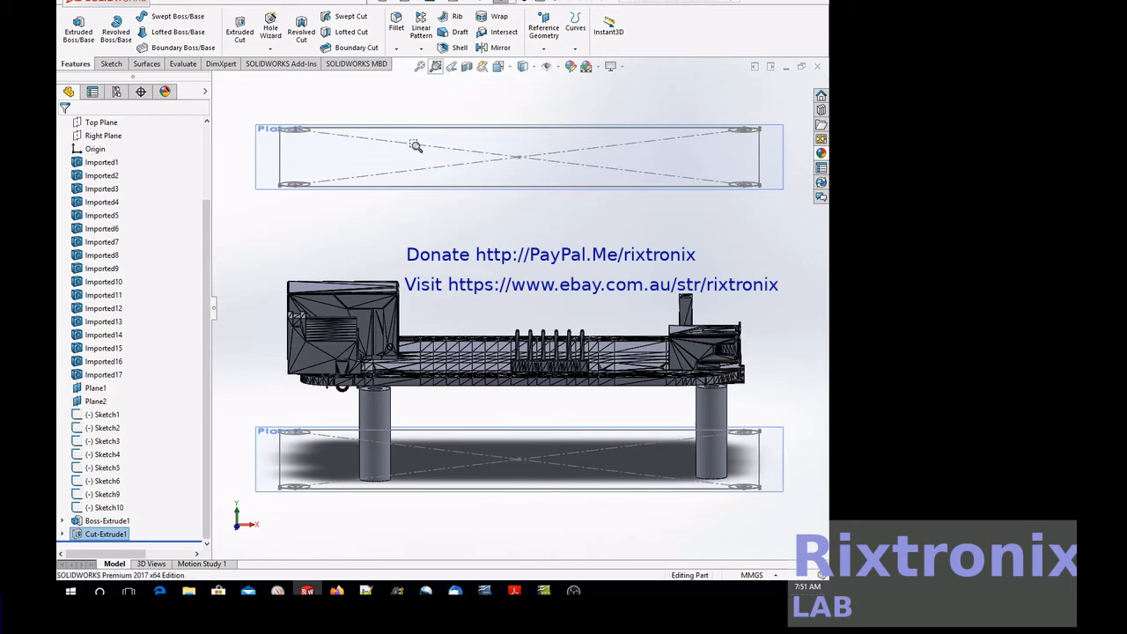
pyautogui.moveTo(398, 390); pyautogui.dragTo(408, 404)
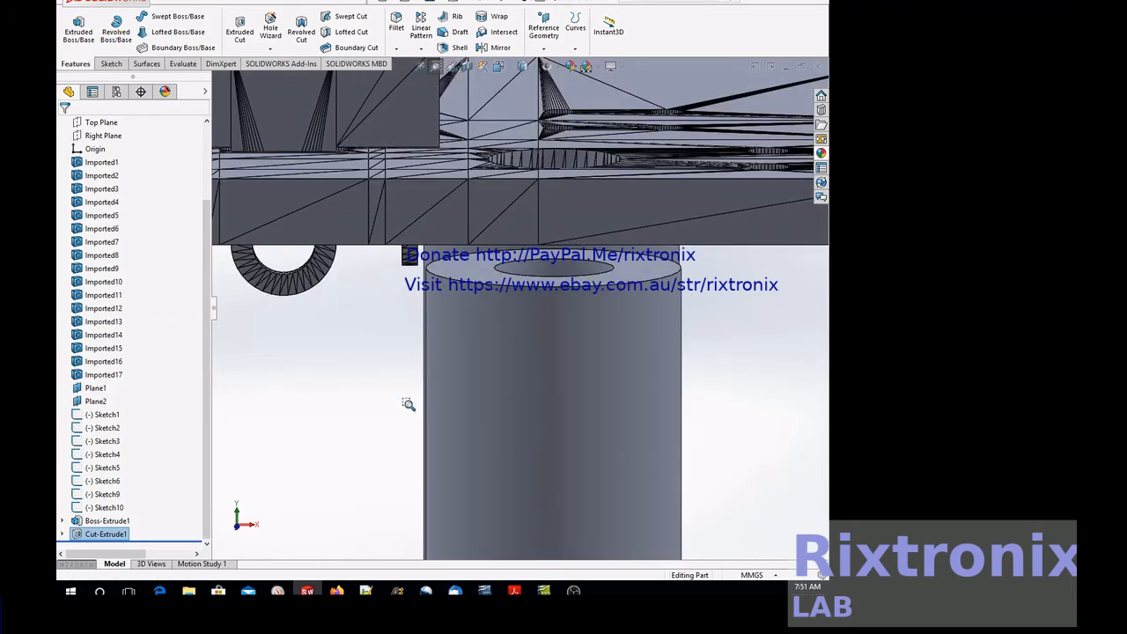
pyautogui.scroll(3, 408, 405)
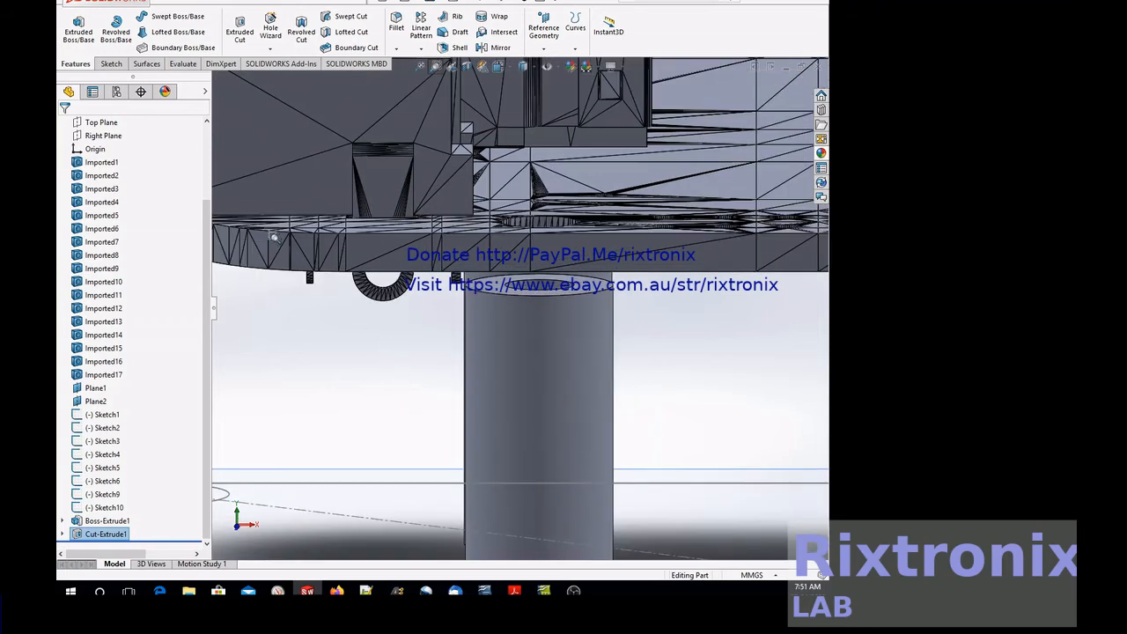
# - Check from above and at an angle how the standoff lines up with the mounting hole at a board corner
pyautogui.click(511, 70)
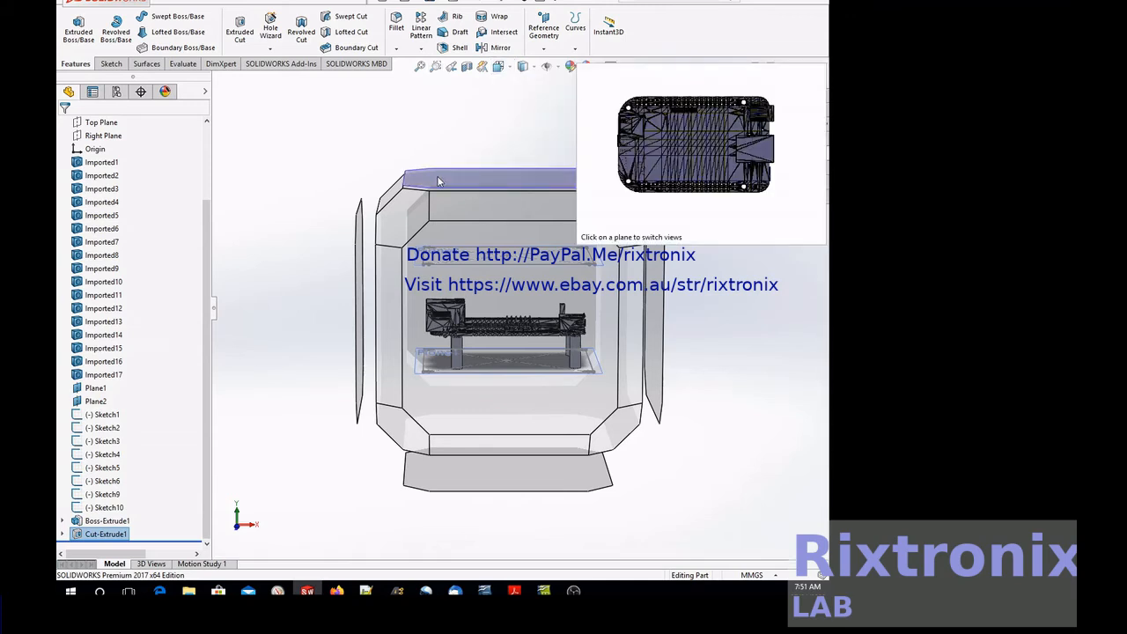
pyautogui.click(437, 181)
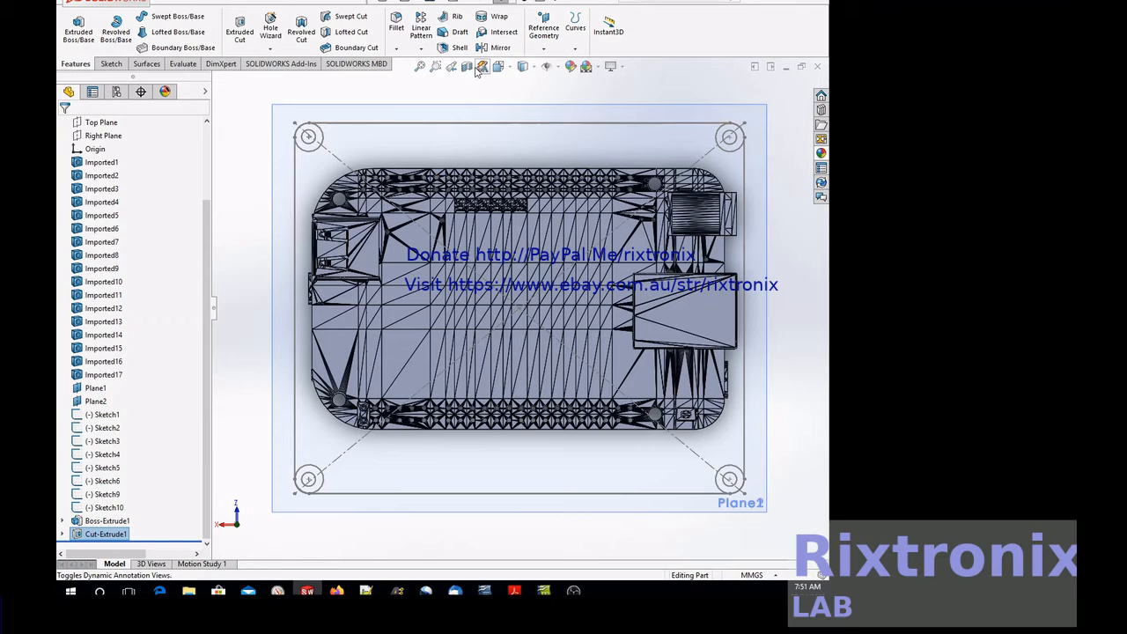
pyautogui.click(438, 70)
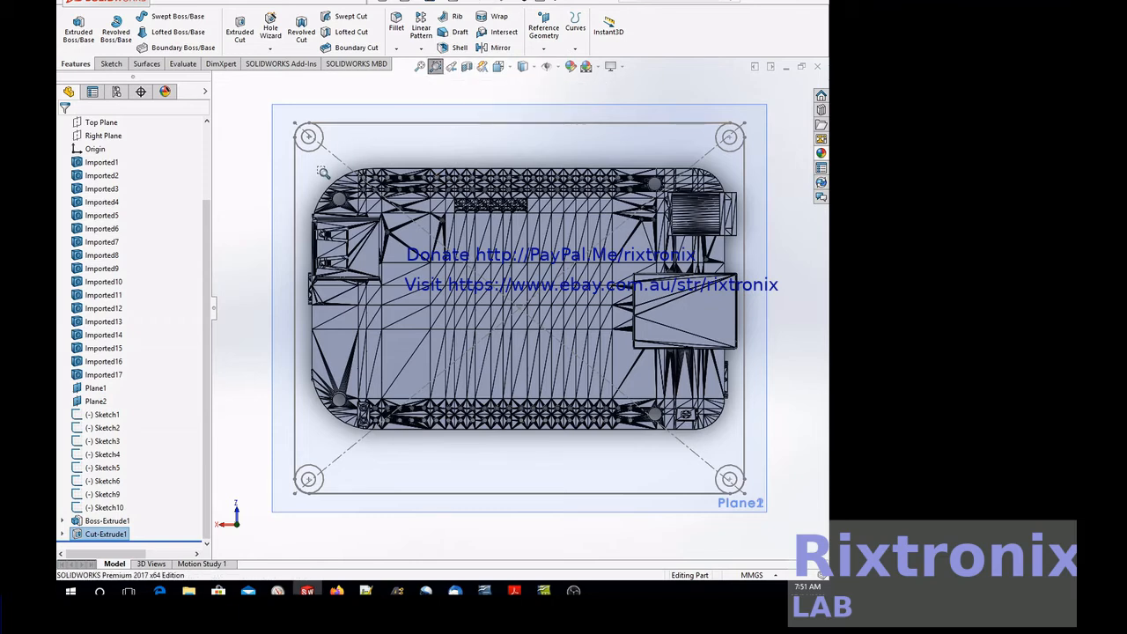
pyautogui.moveTo(332, 181); pyautogui.dragTo(356, 220)
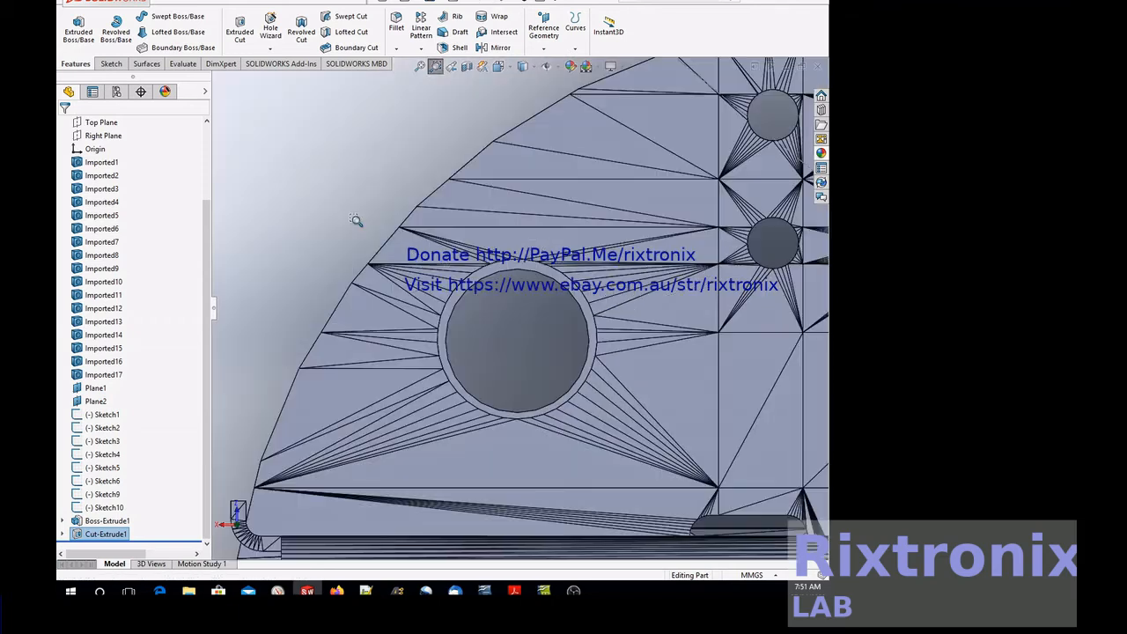
pyautogui.scroll(5, 356, 220)
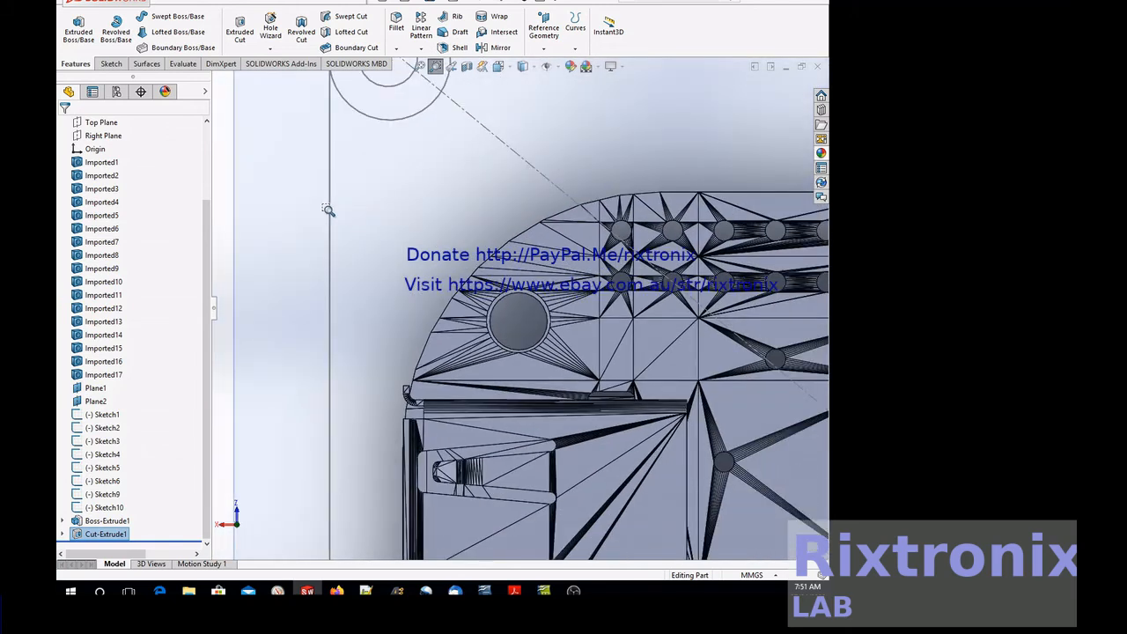
pyautogui.rightClick(294, 209)
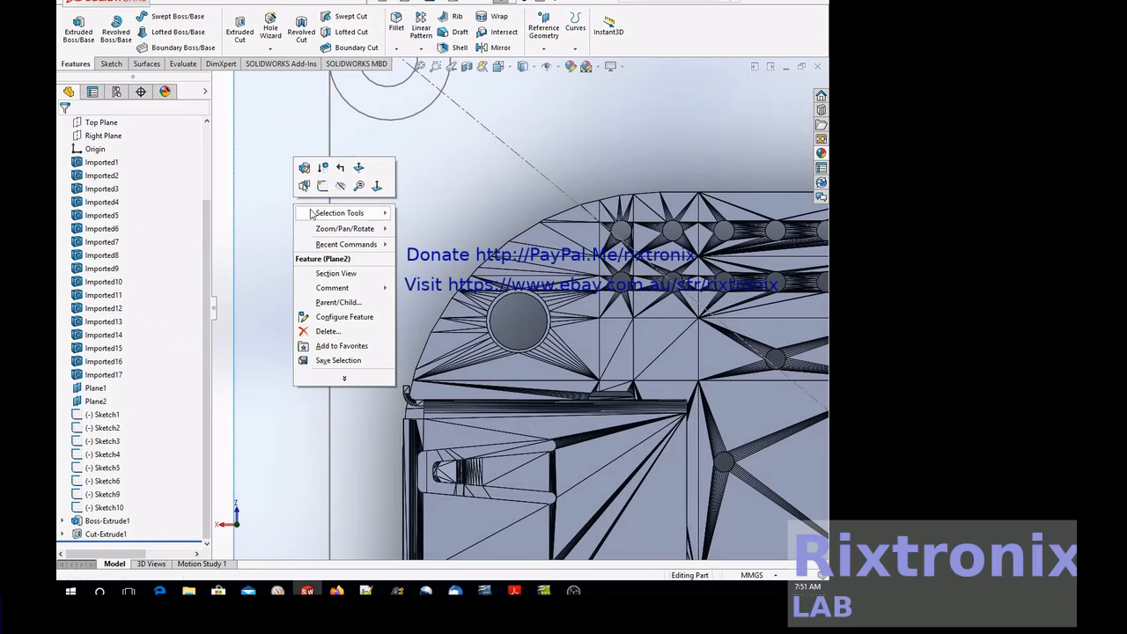
pyautogui.moveTo(374, 229)
pyautogui.click(420, 273)
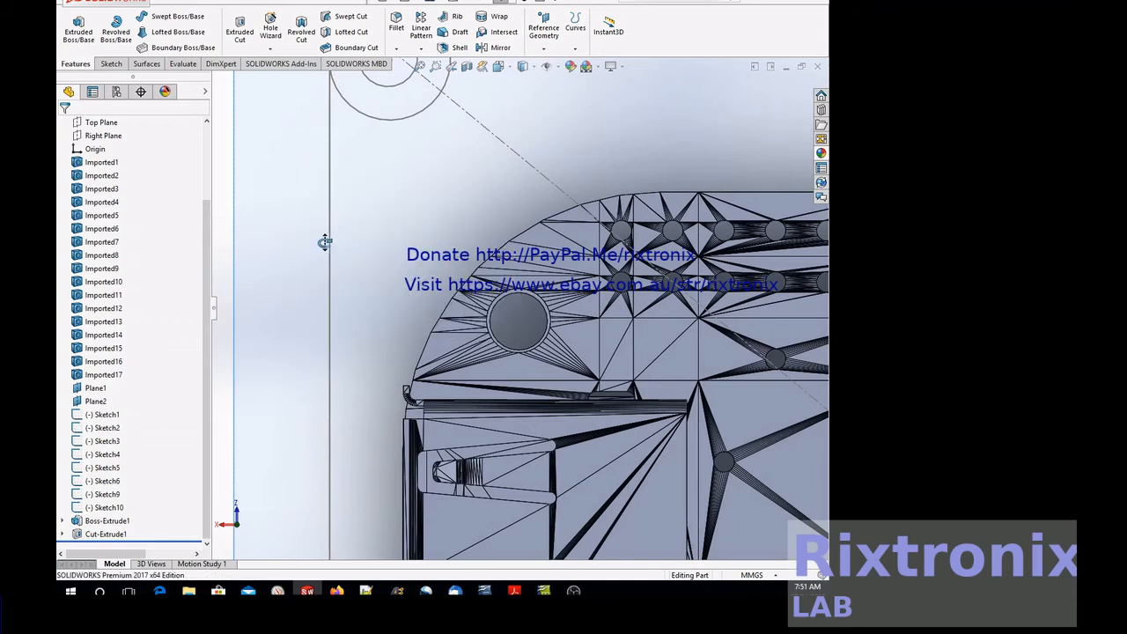
pyautogui.moveTo(314, 239); pyautogui.dragTo(341, 251)
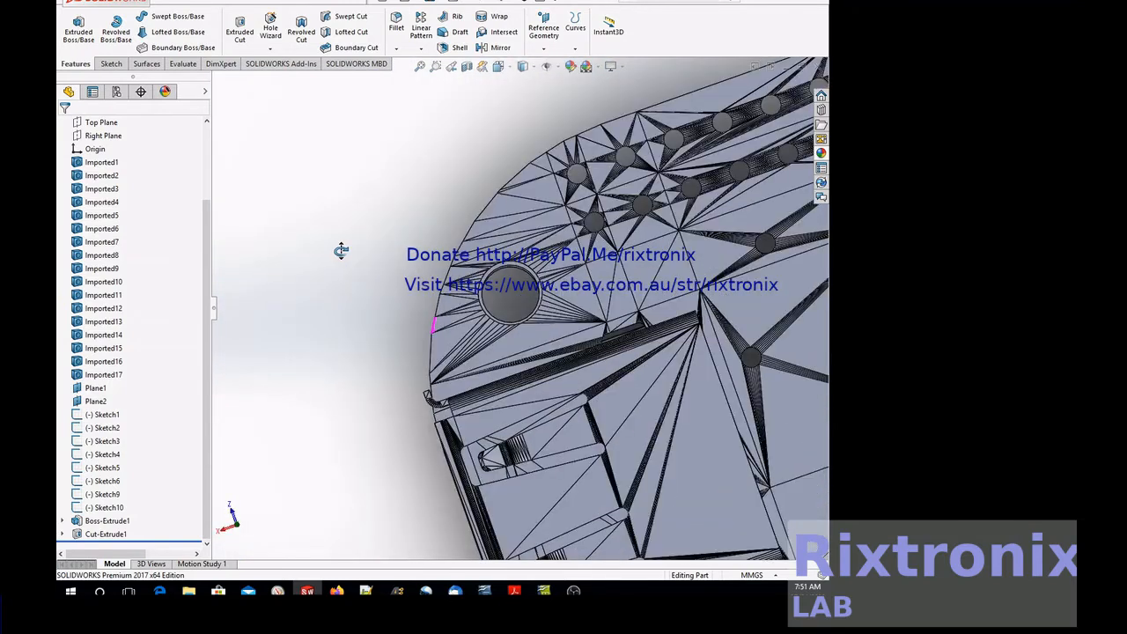
# - Examine the whole model from the side, turned upright with the standoffs below the board and both planes in view
pyautogui.click(421, 69)
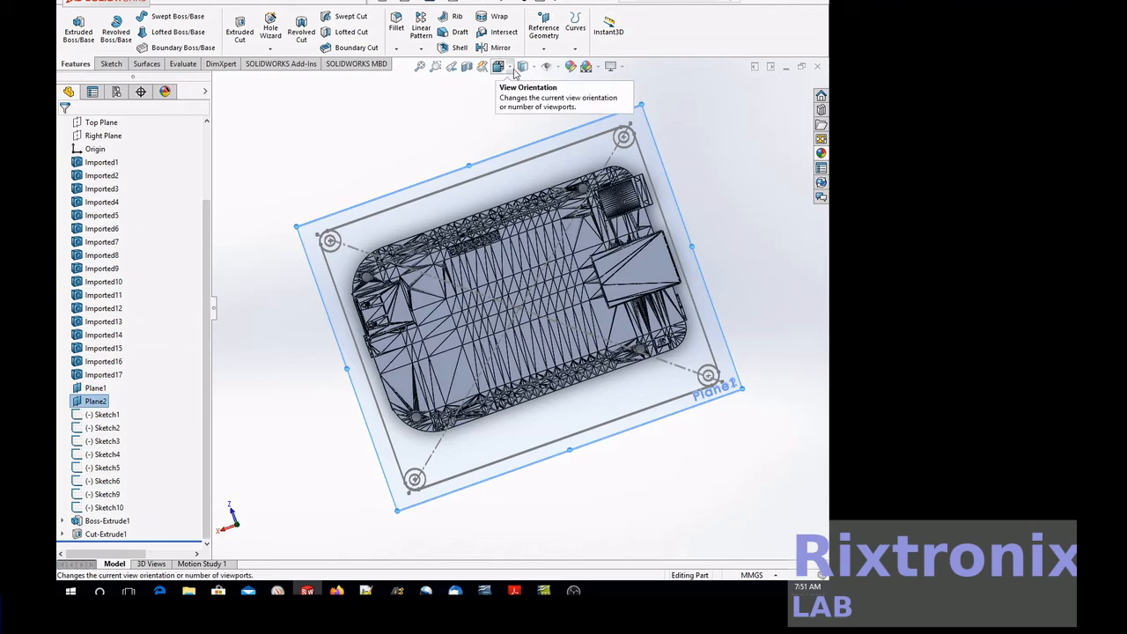
pyautogui.click(510, 71)
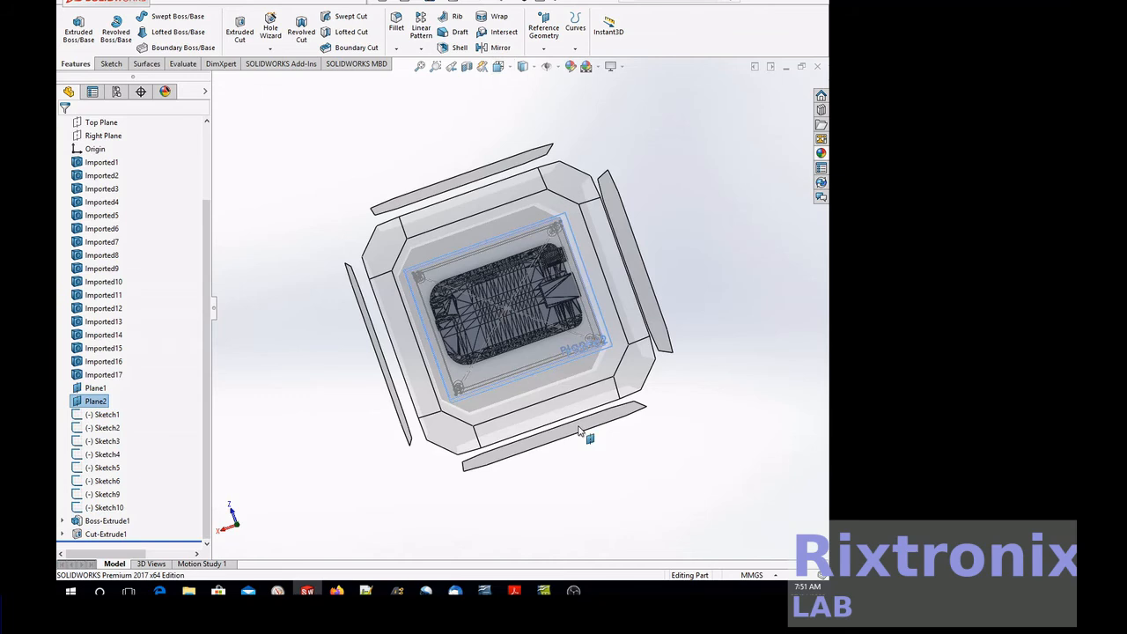
pyautogui.hotkey('ctrl', '8')
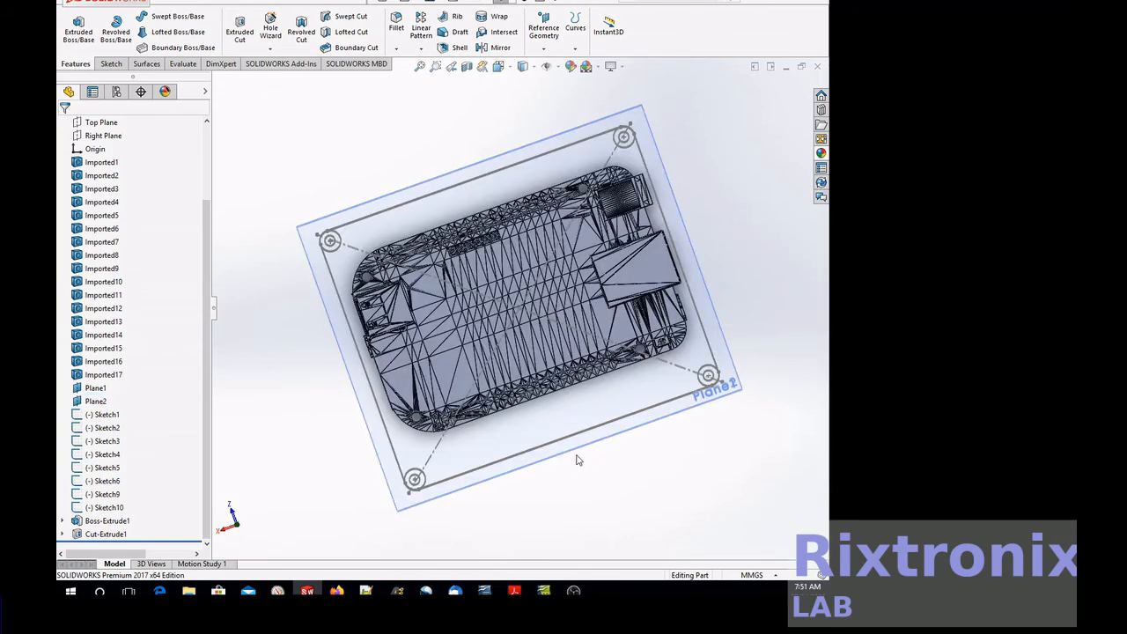
pyautogui.click(509, 70)
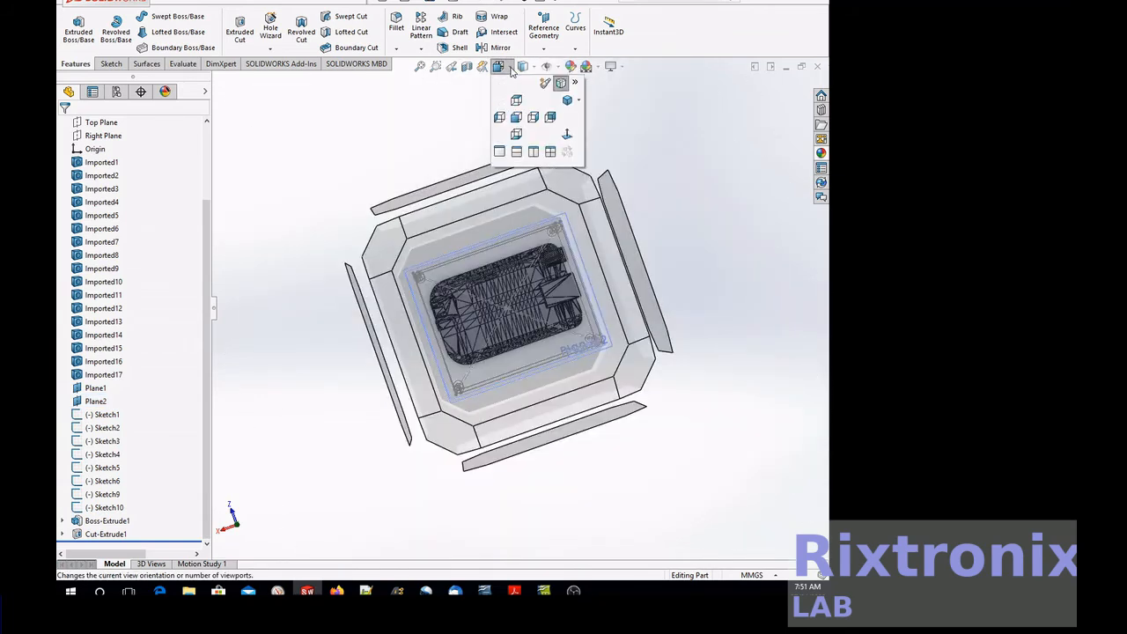
pyautogui.click(561, 435)
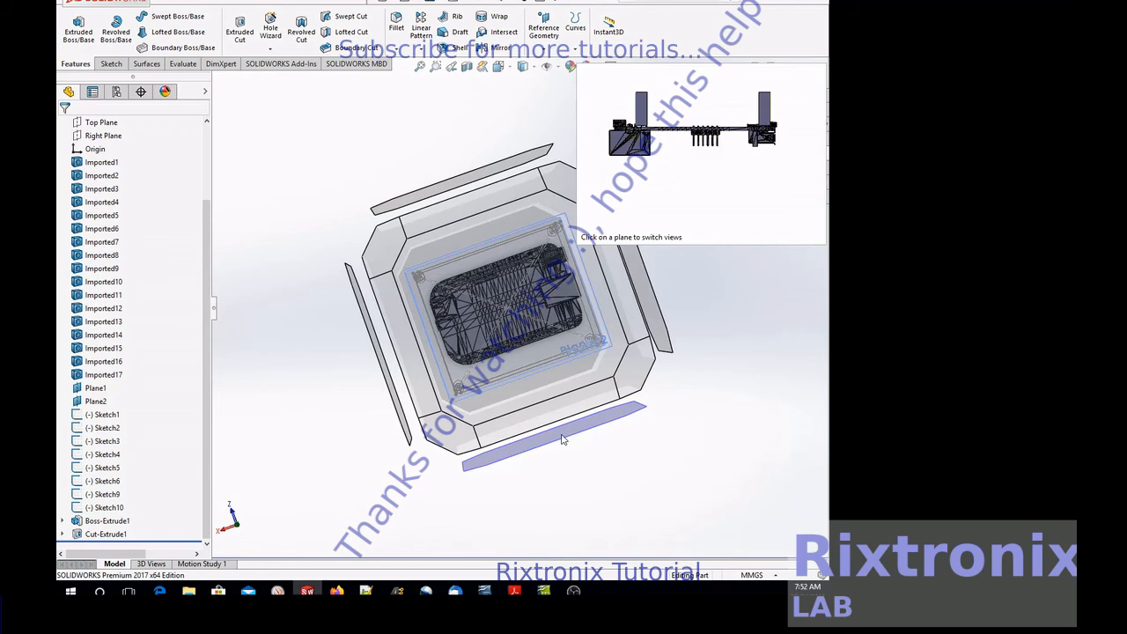
pyautogui.click(562, 437)
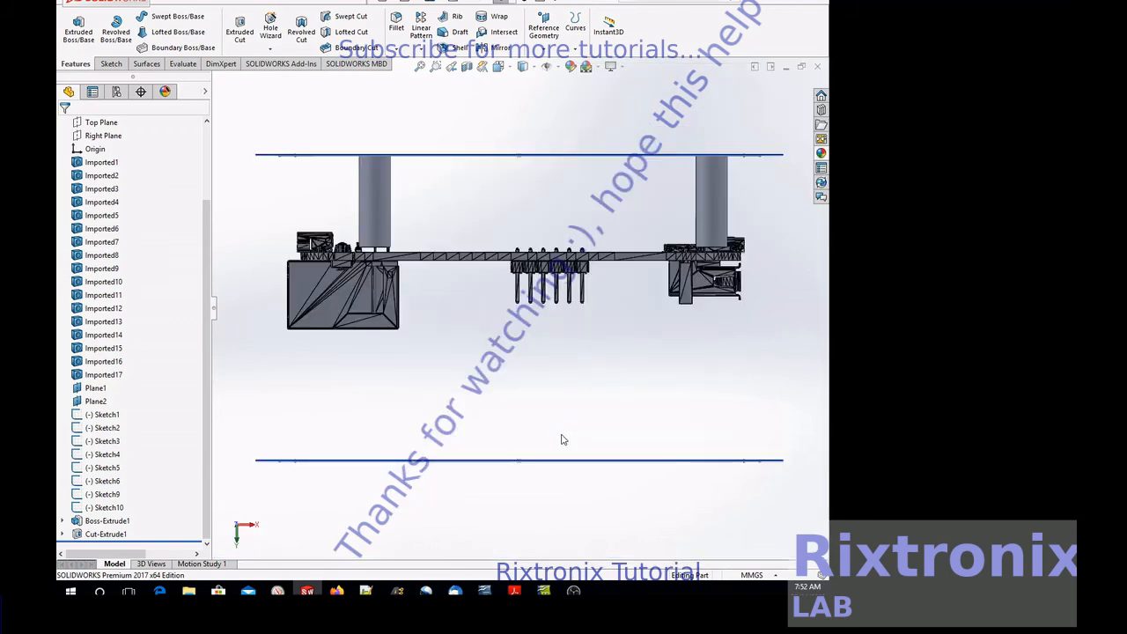
pyautogui.rightClick(498, 118)
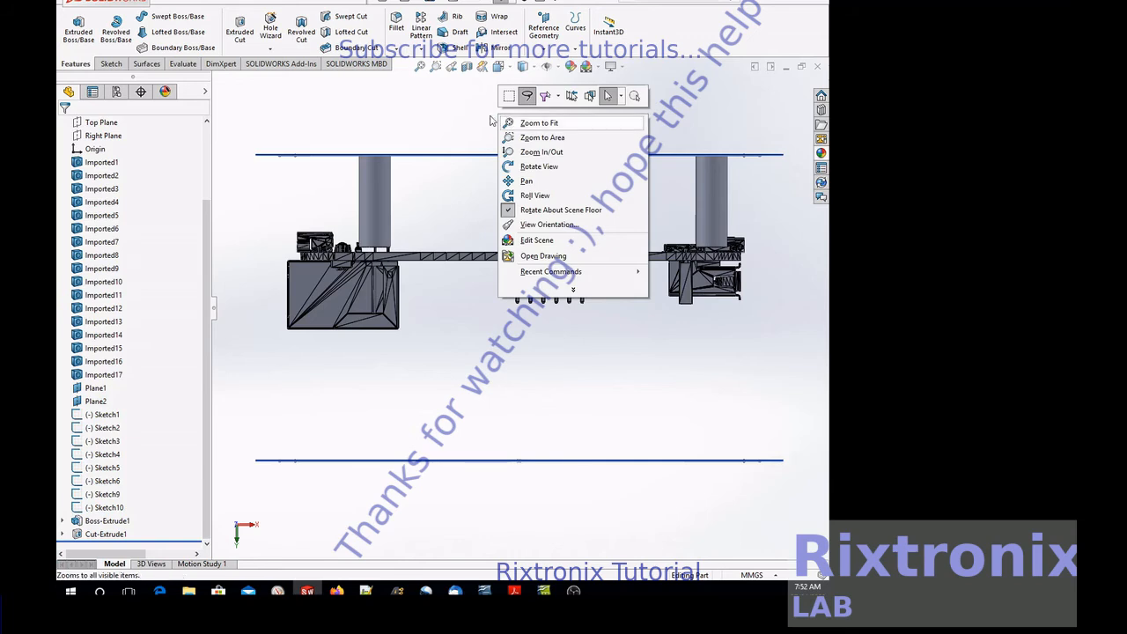
pyautogui.click(534, 167)
pyautogui.moveTo(523, 115); pyautogui.dragTo(524, 107)
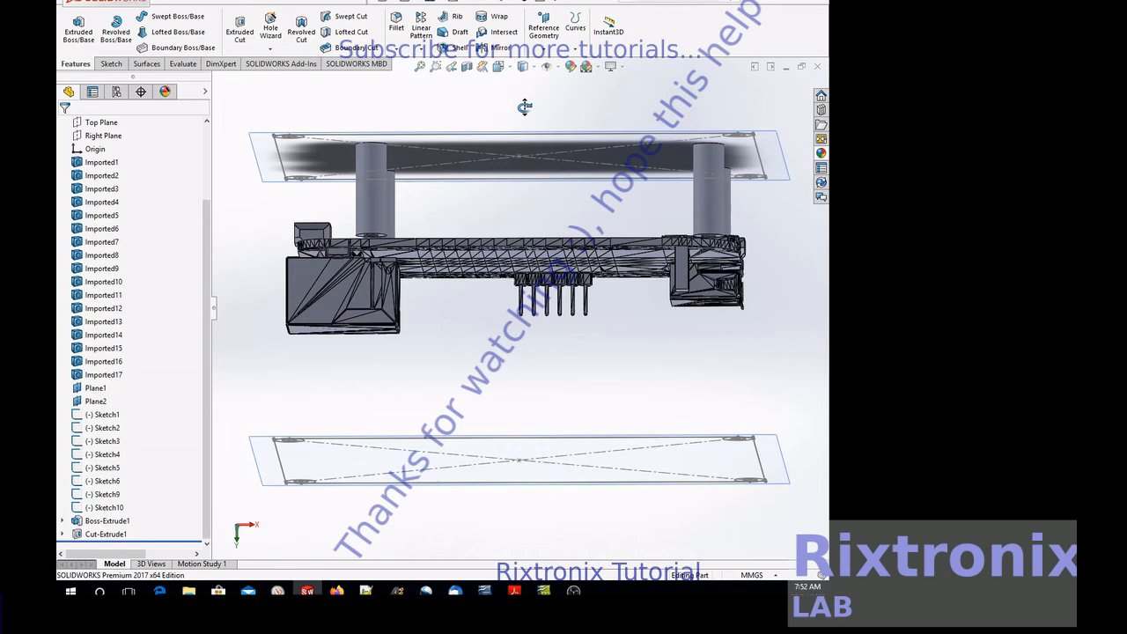
pyautogui.moveTo(525, 106); pyautogui.dragTo(274, 523)
pyautogui.moveTo(265, 458); pyautogui.dragTo(227, 252)
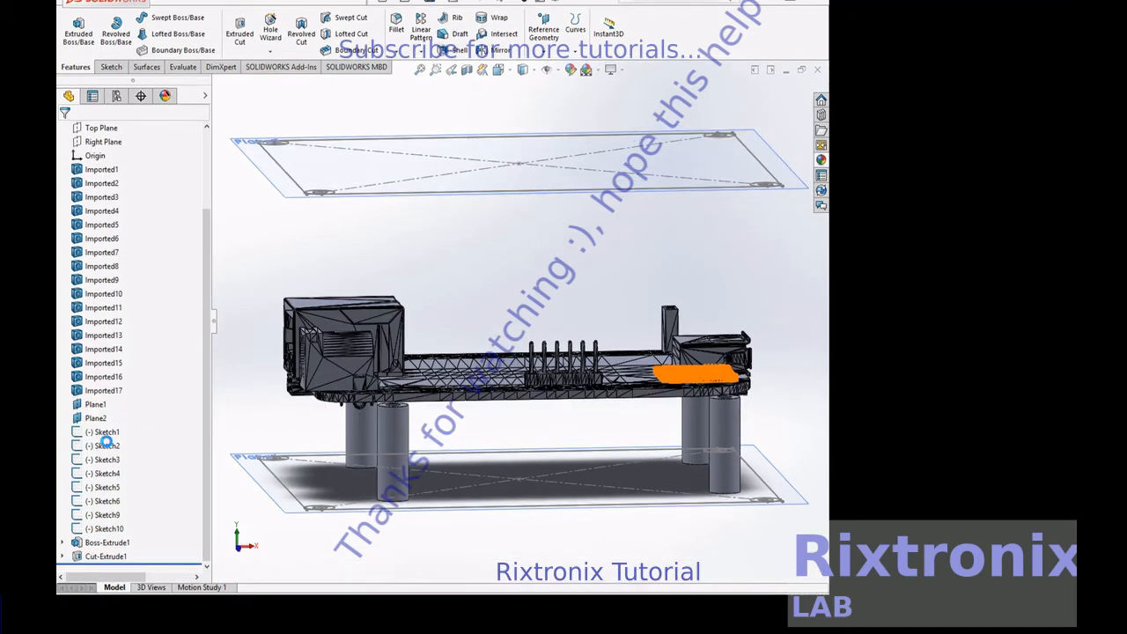
# - Extrude the Sketch3 corner circles upward from the lower plane with a blind depth of 38 mm
pyautogui.click(103, 460)
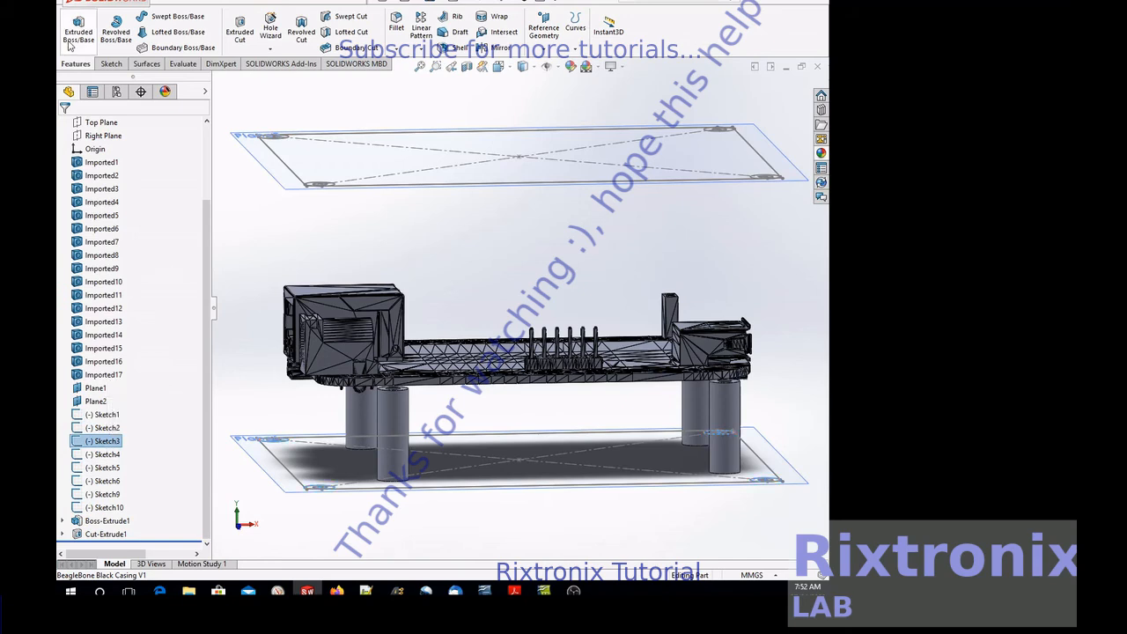
pyautogui.click(68, 44)
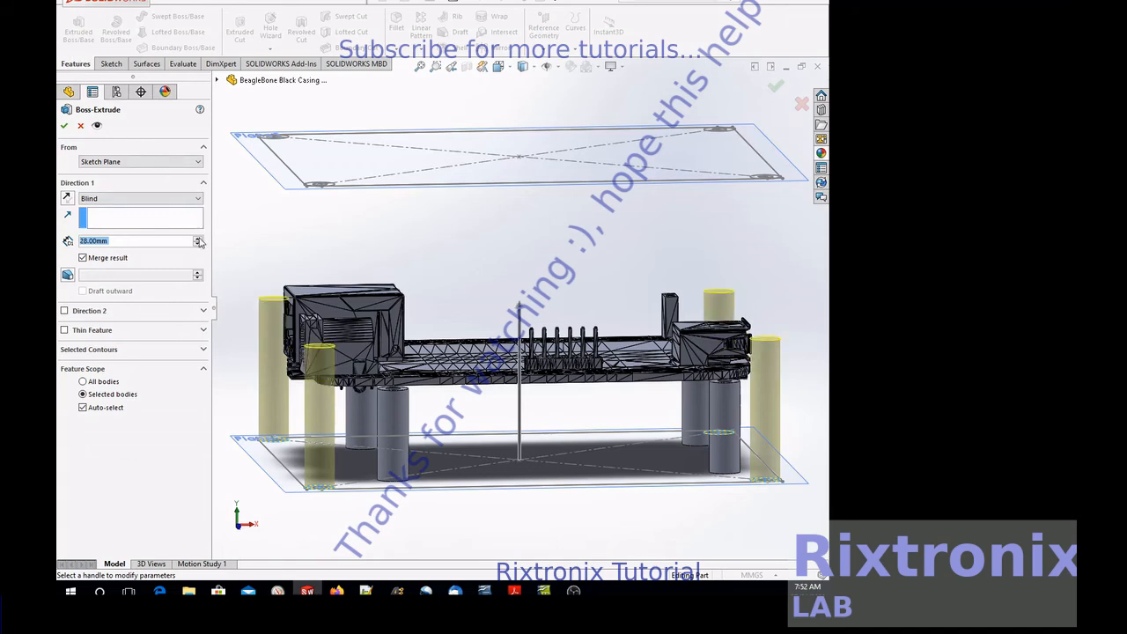
pyautogui.click(198, 239)
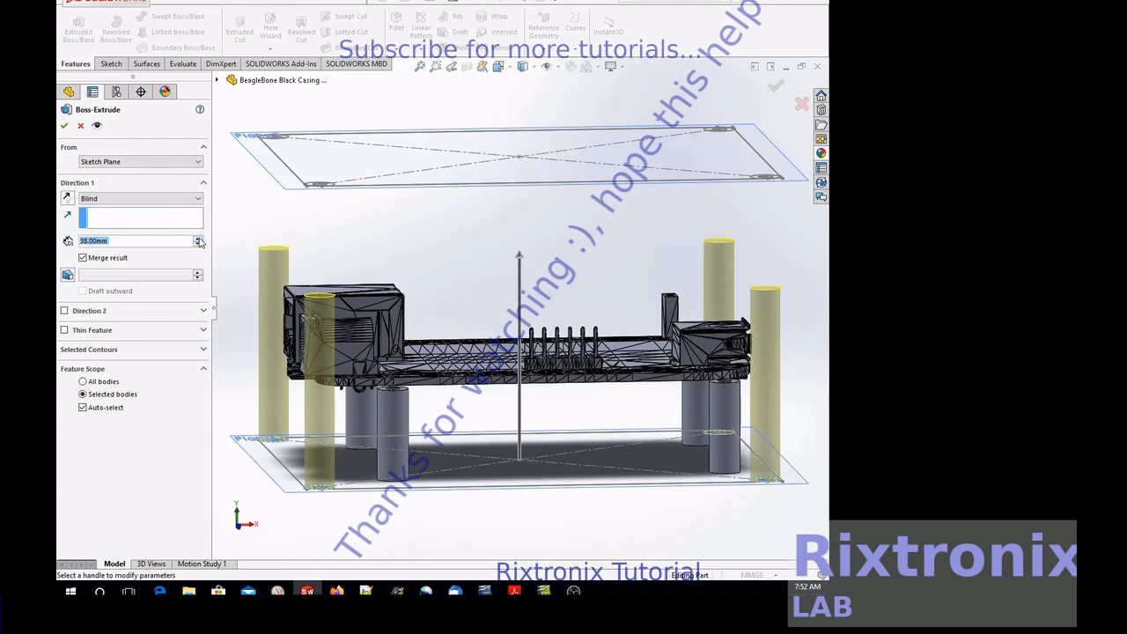